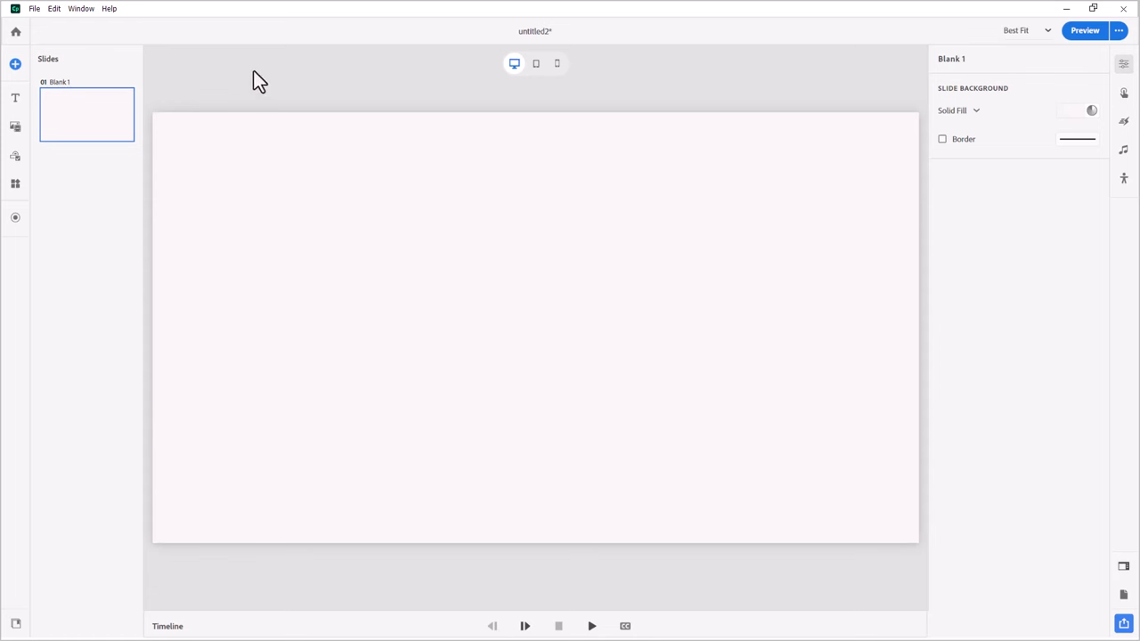
Open the Variables dialog from the Window menu
click(79, 11)
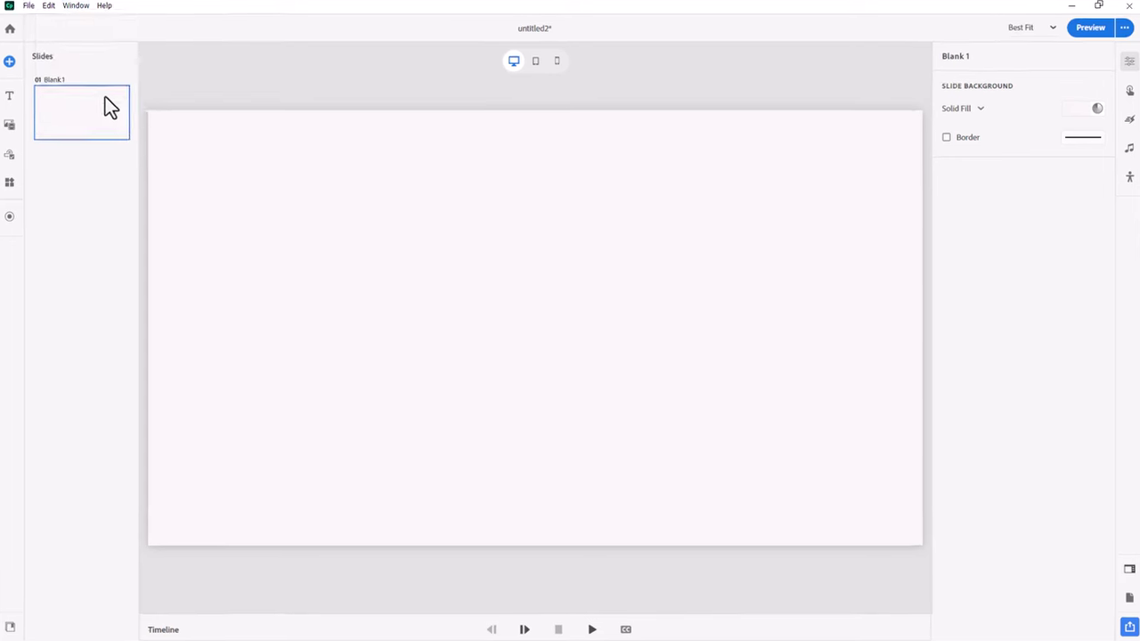
click(109, 98)
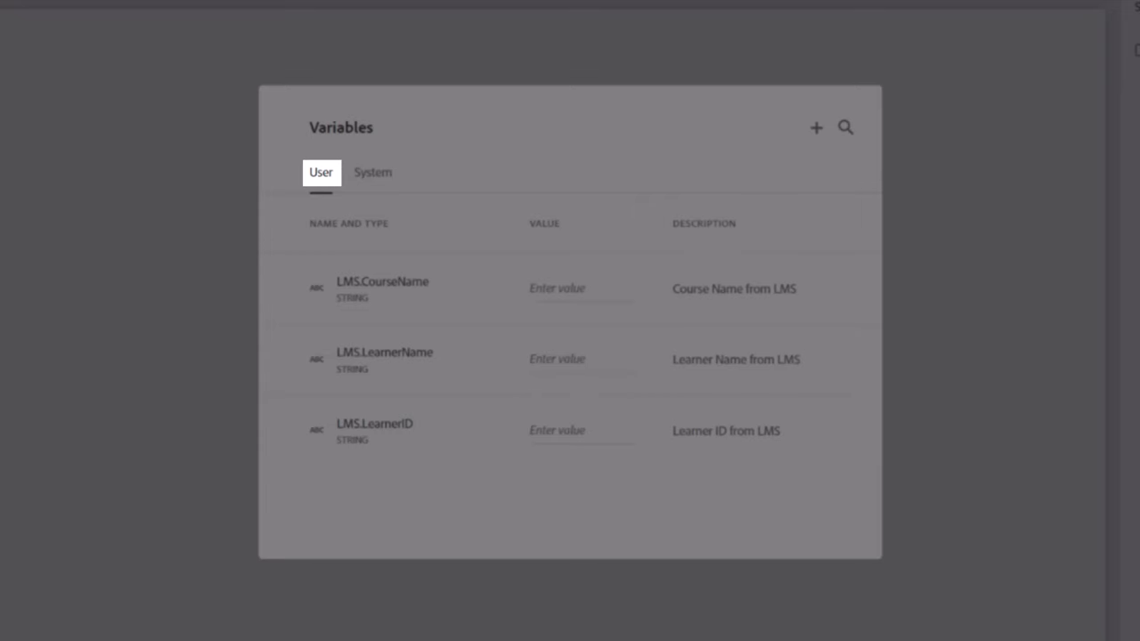
Switch to System variables and scroll through the Date entries such as Date.Hours and Date.Year
click(361, 175)
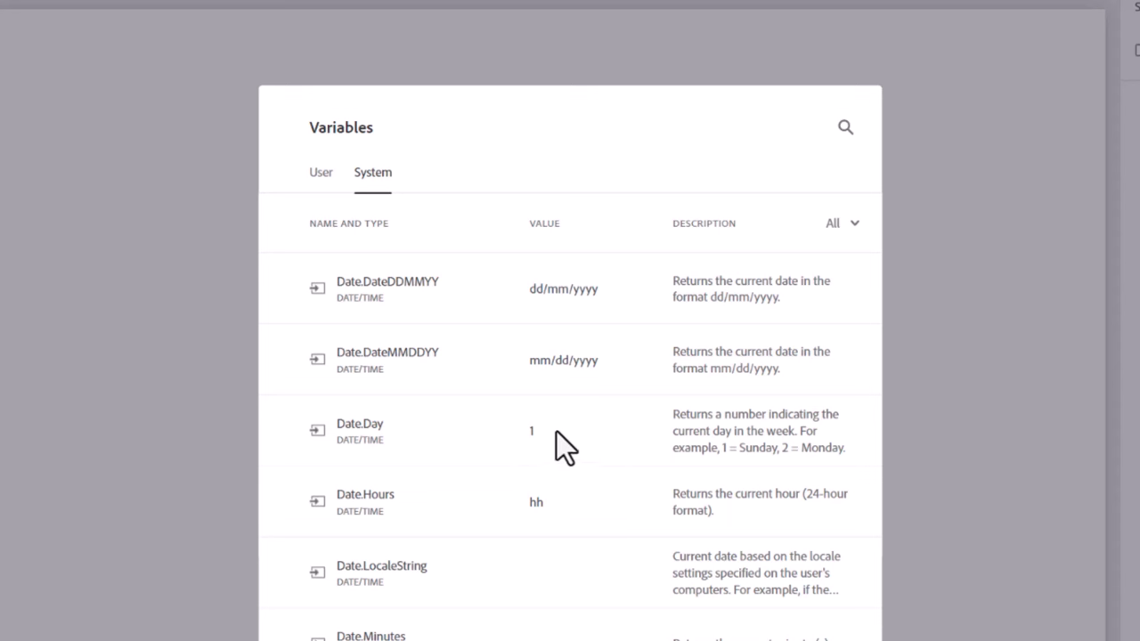
scroll(557, 431, down, 1)
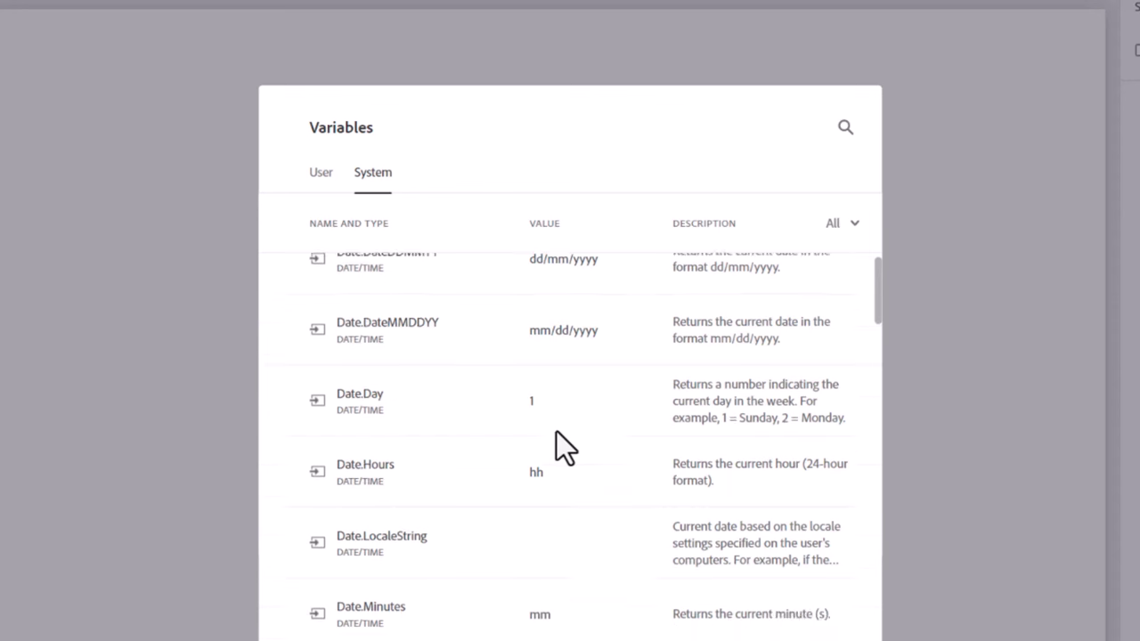
scroll(543, 382, down, 2)
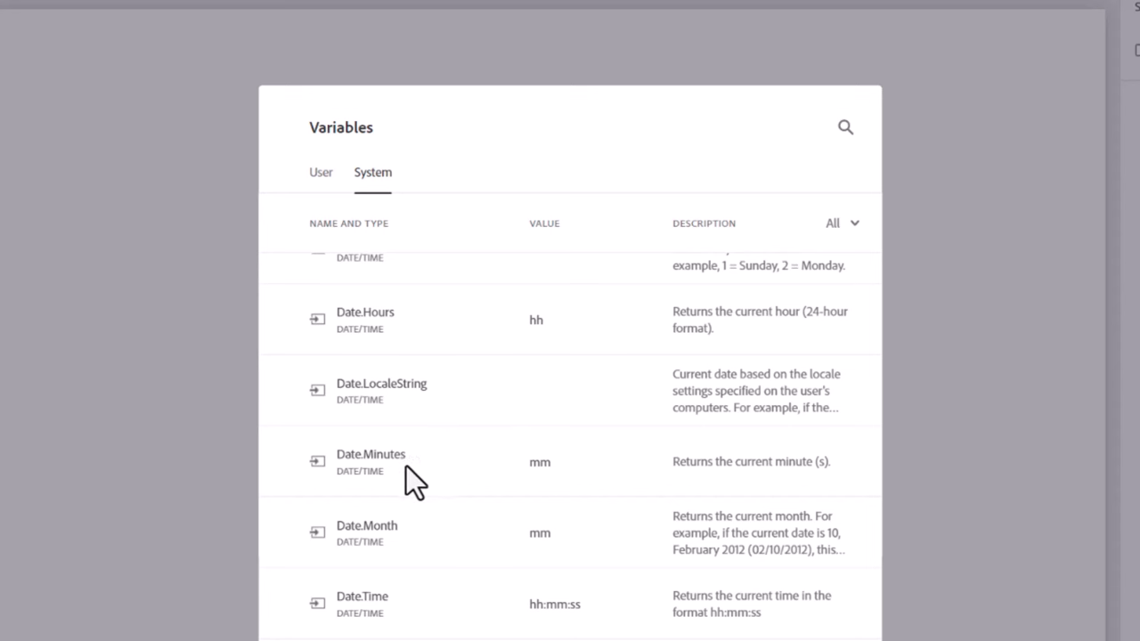
scroll(535, 454, down, 1)
scroll(532, 438, down, 2)
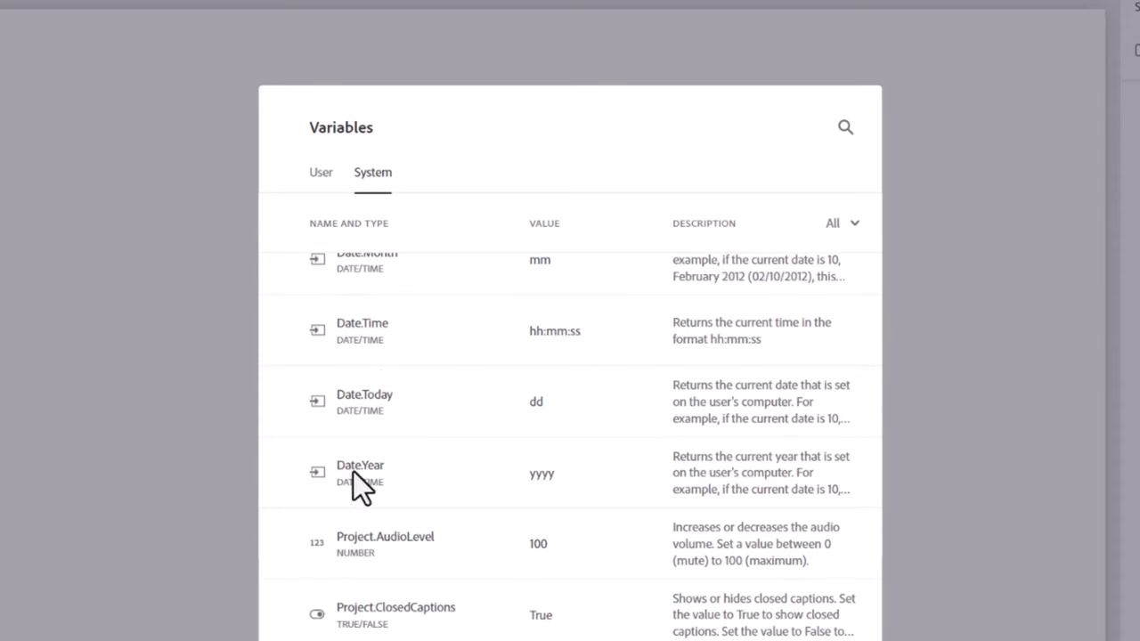
scroll(515, 383, down, 1)
scroll(485, 365, down, 2)
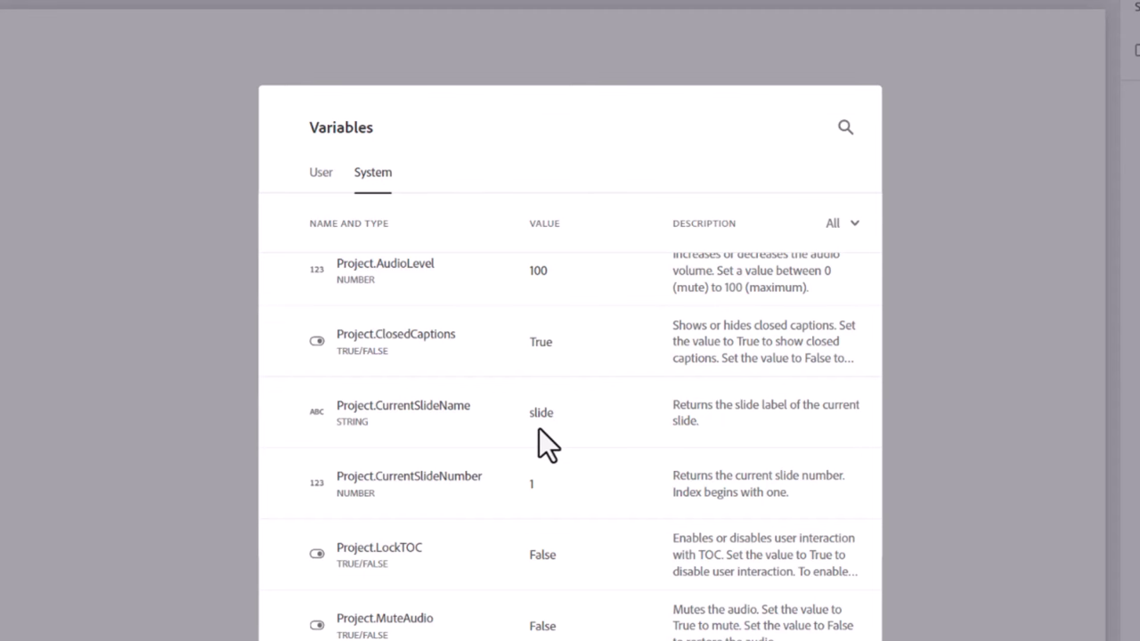
scroll(538, 428, down, 3)
scroll(539, 428, down, 3)
scroll(539, 429, down, 3)
scroll(539, 428, down, 2)
scroll(539, 428, down, 5)
scroll(539, 428, down, 1)
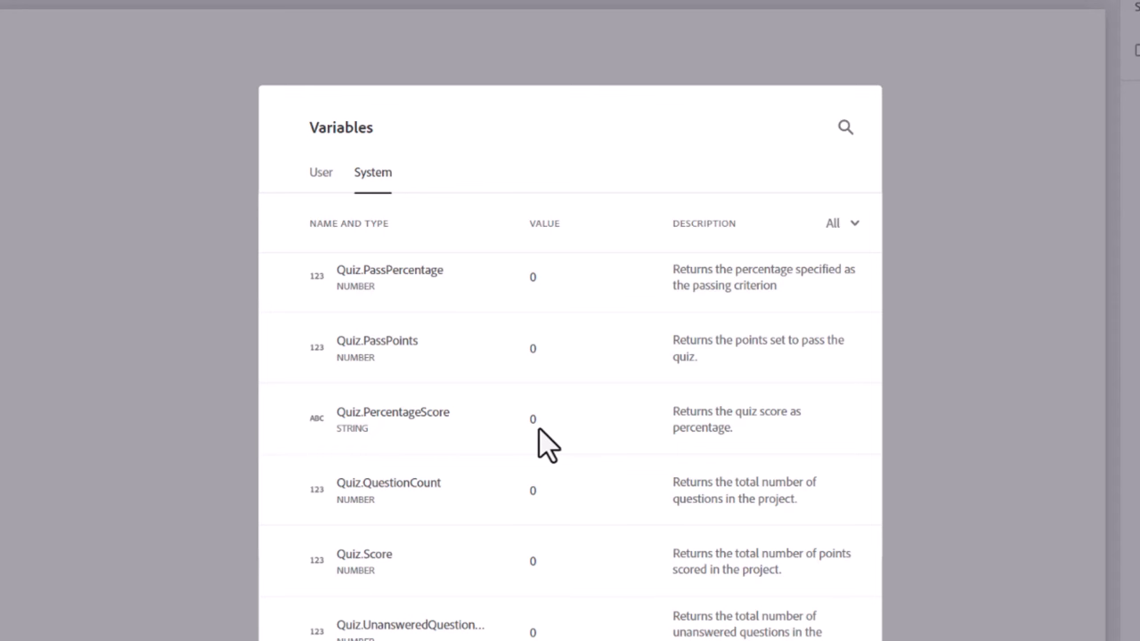
Revisit the User variables tab, then dismiss the Variables dialog back to the blank slide
click(322, 179)
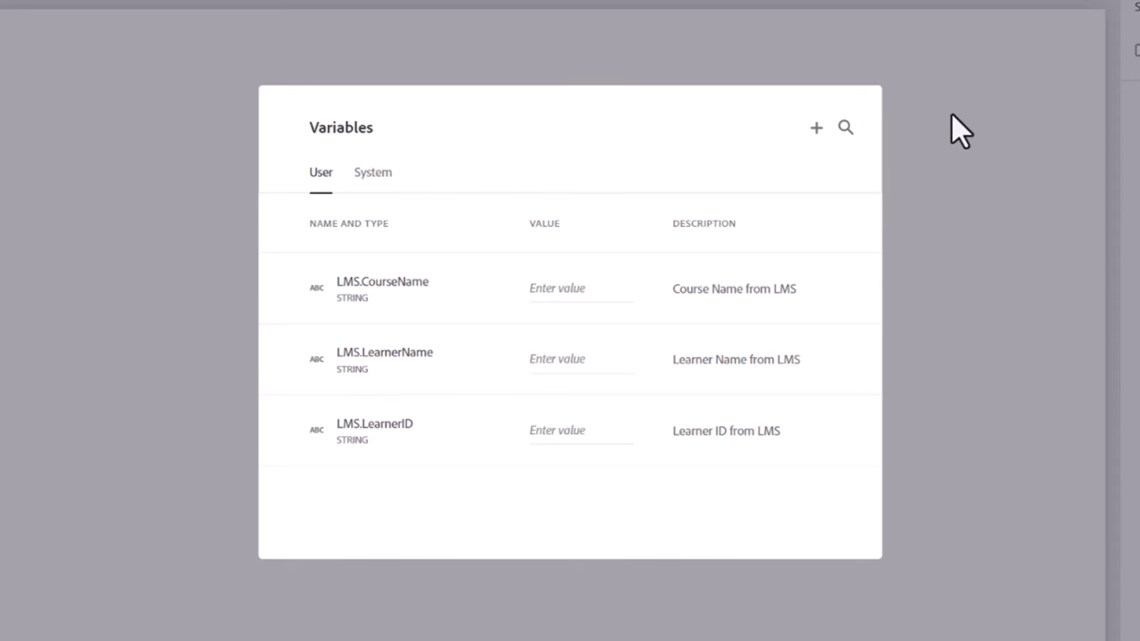
click(887, 143)
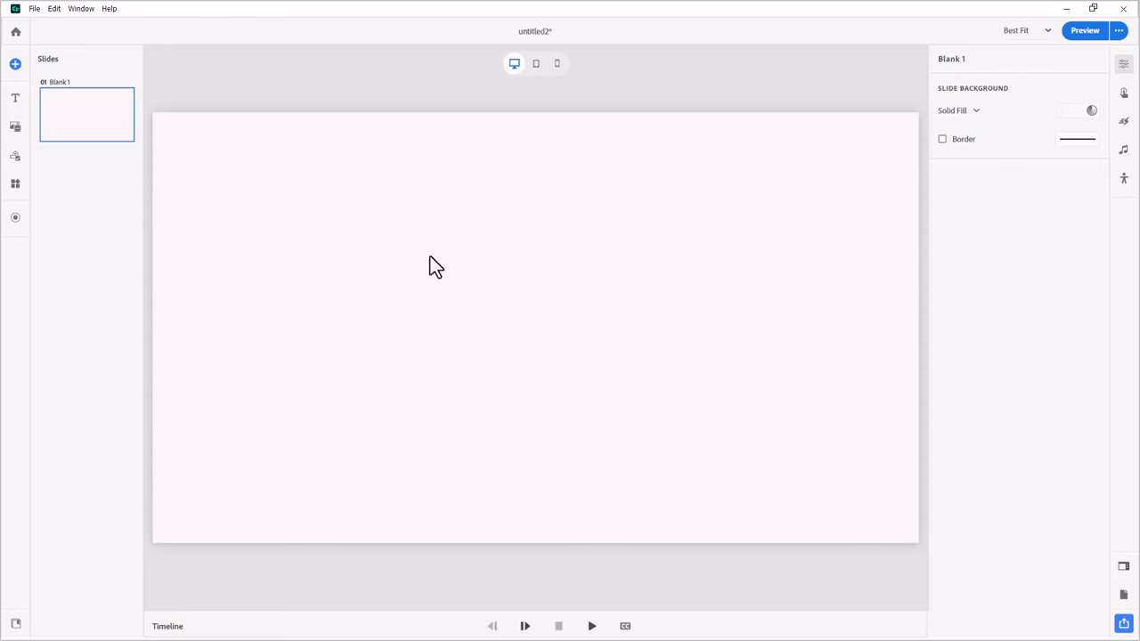
Insert a Paragraph text block without its Title component and select the placeholder body text
click(15, 100)
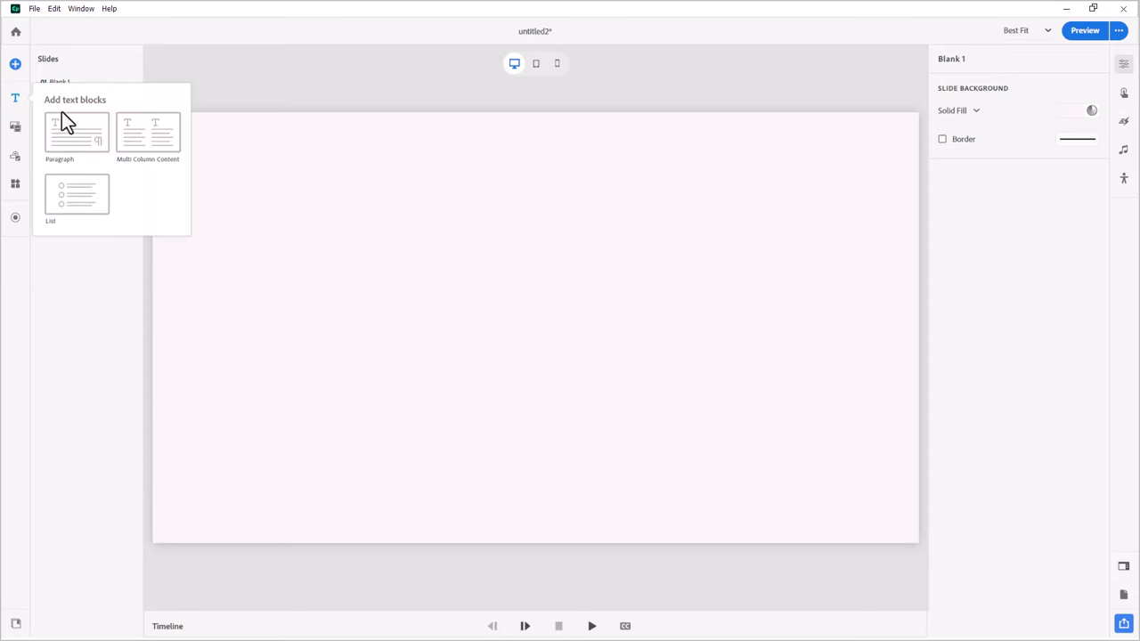
click(67, 115)
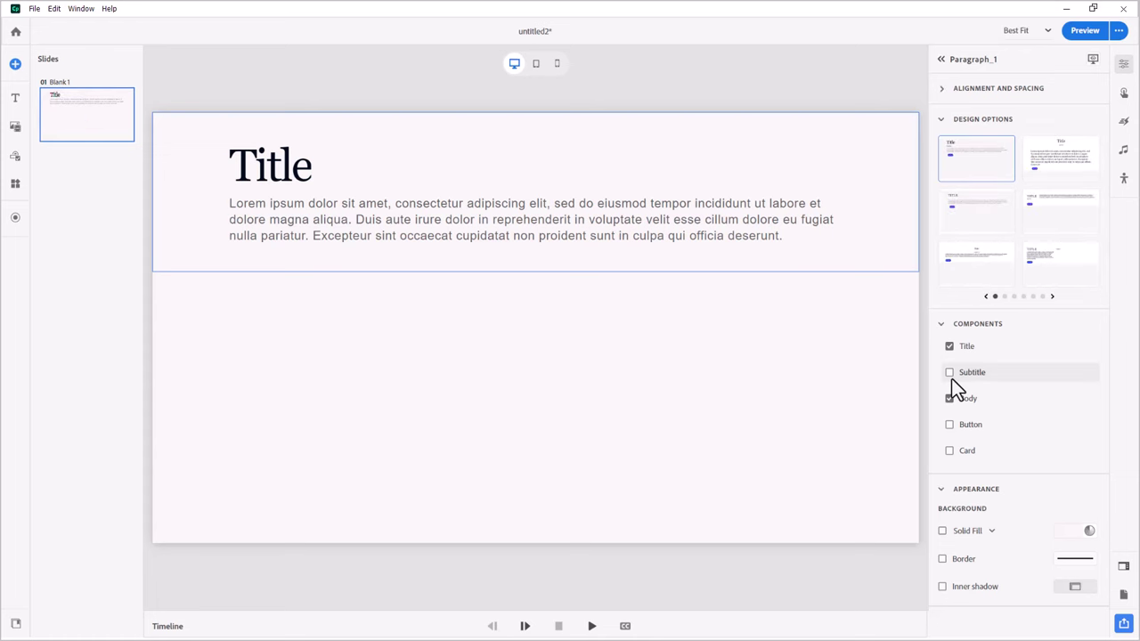
click(949, 346)
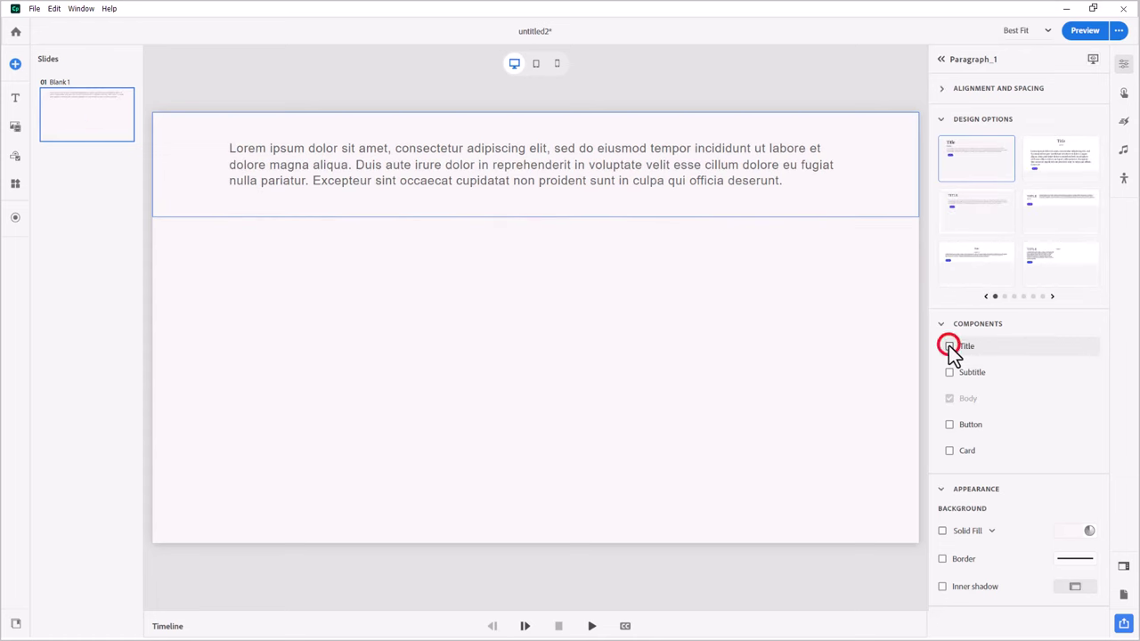
double_click(398, 164)
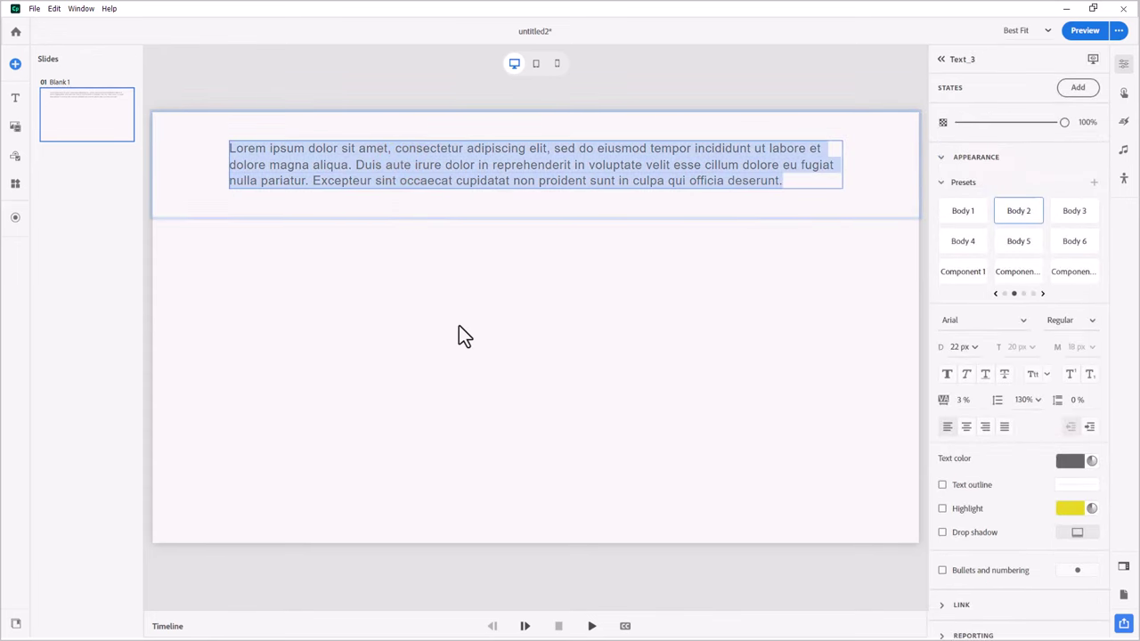
Make the body text read "Today's date: $$Date.DateDDMMYY$$"
text(Today)
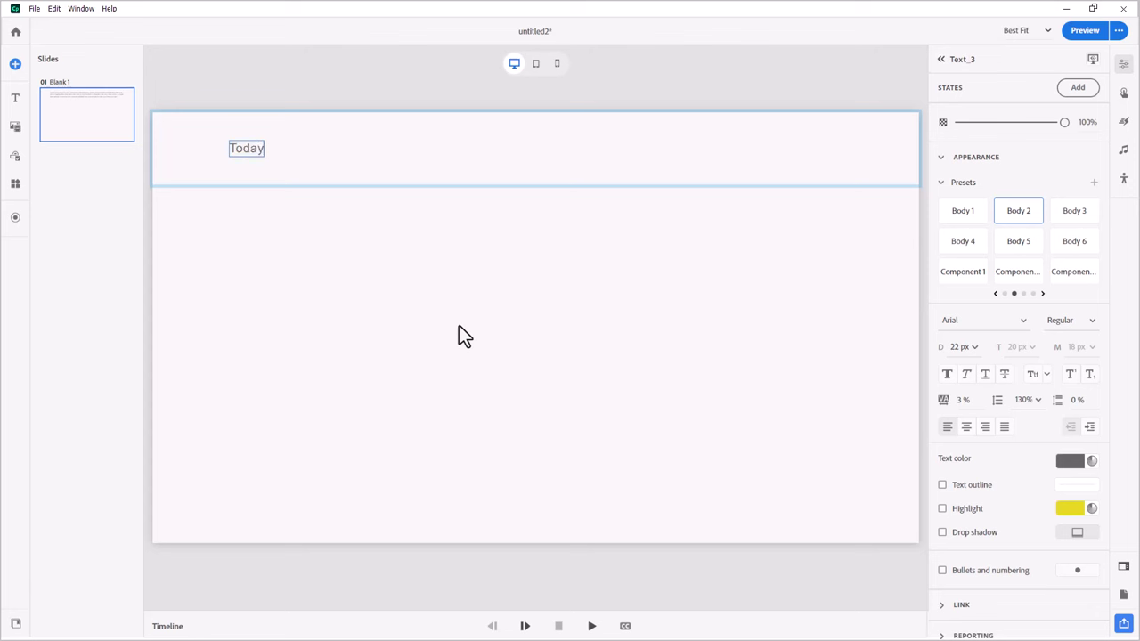
text('s date)
text(:)
text( $)
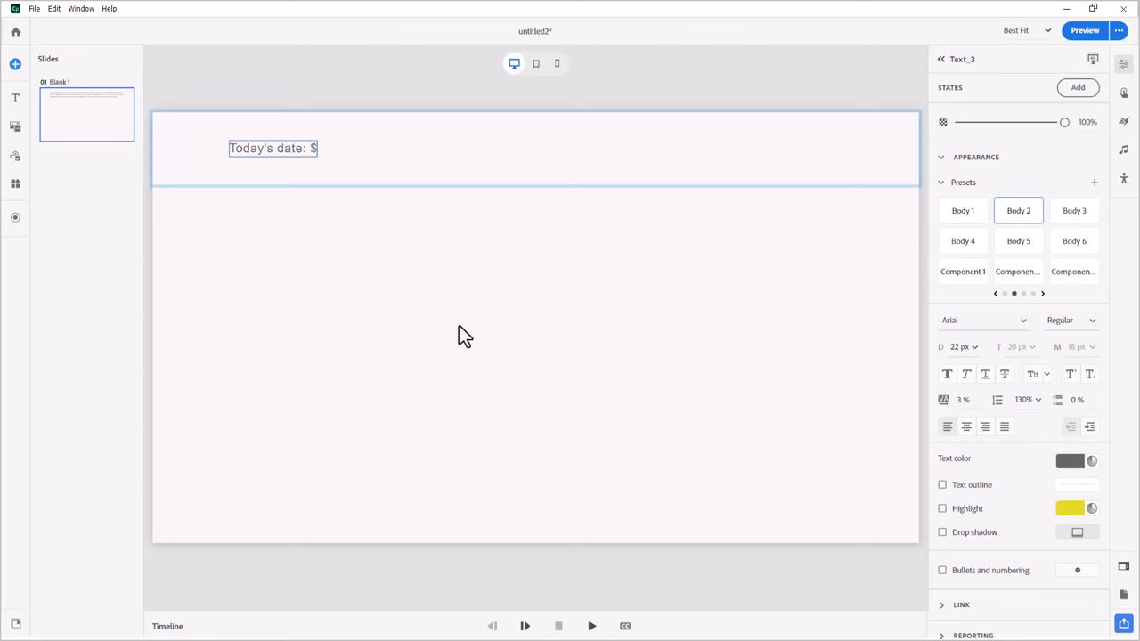
text($)
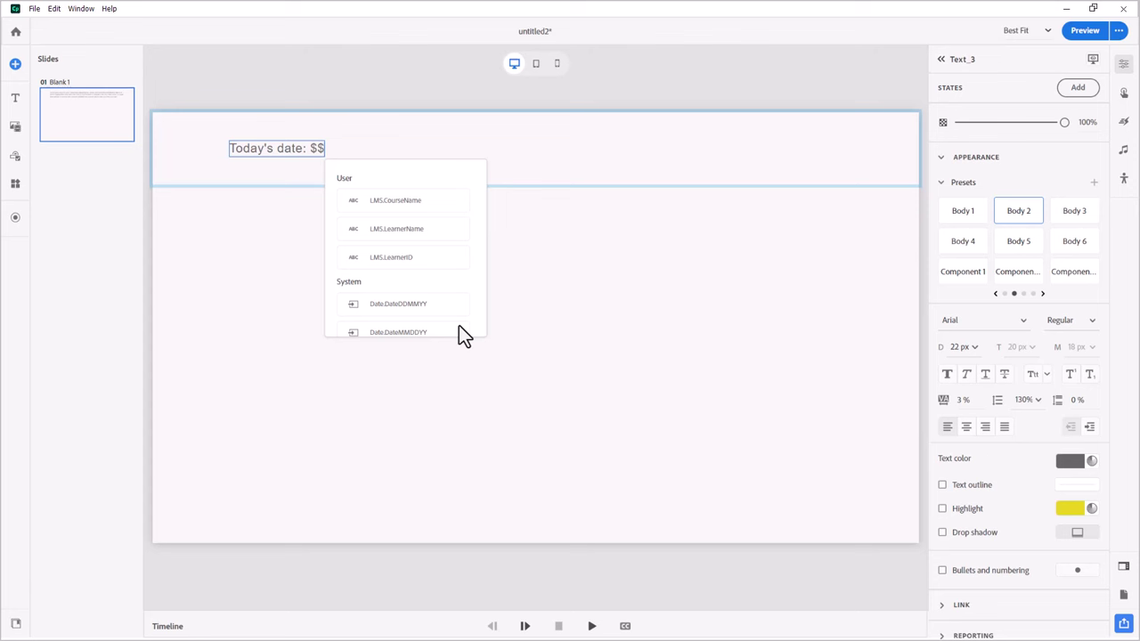
click(412, 319)
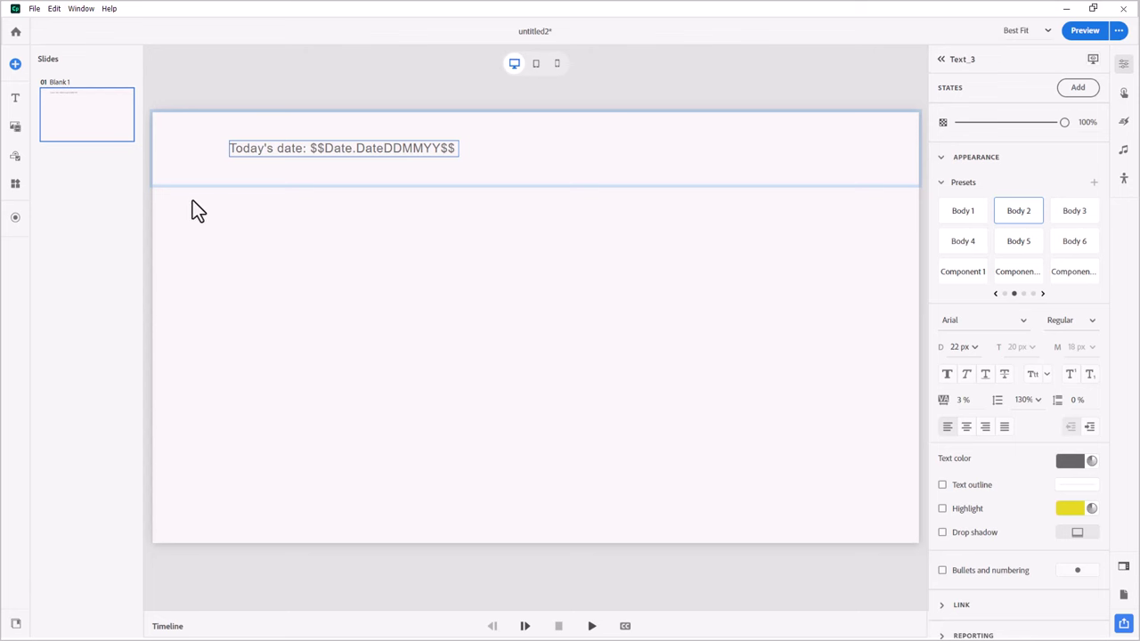
Add an Input Field labelled "Type in your first name in the field provided" and select its box
click(16, 159)
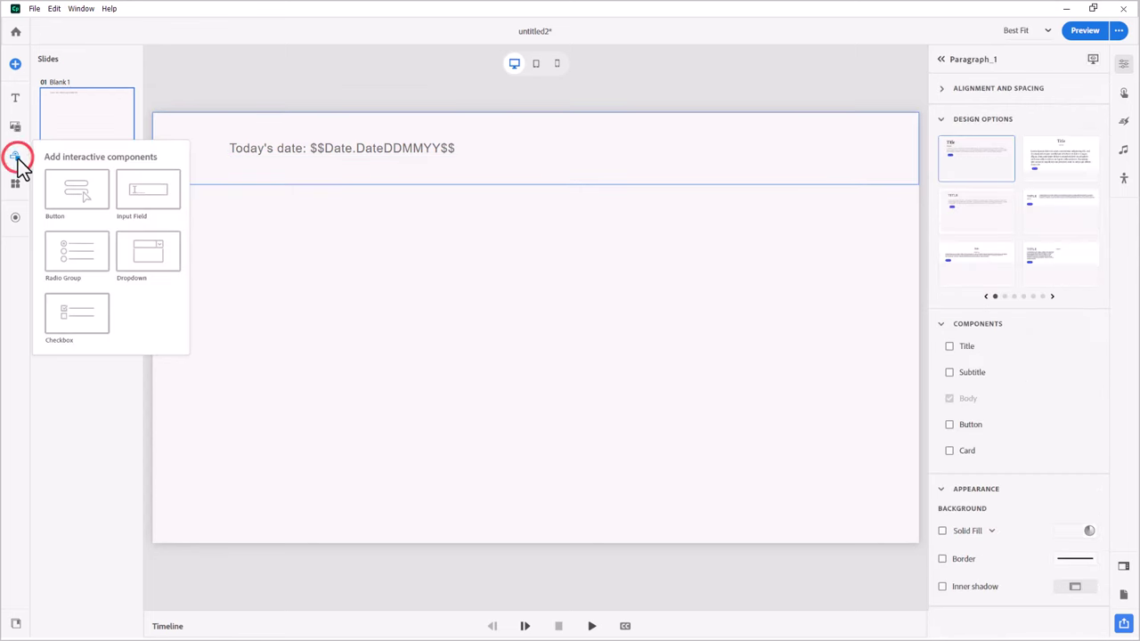
click(149, 191)
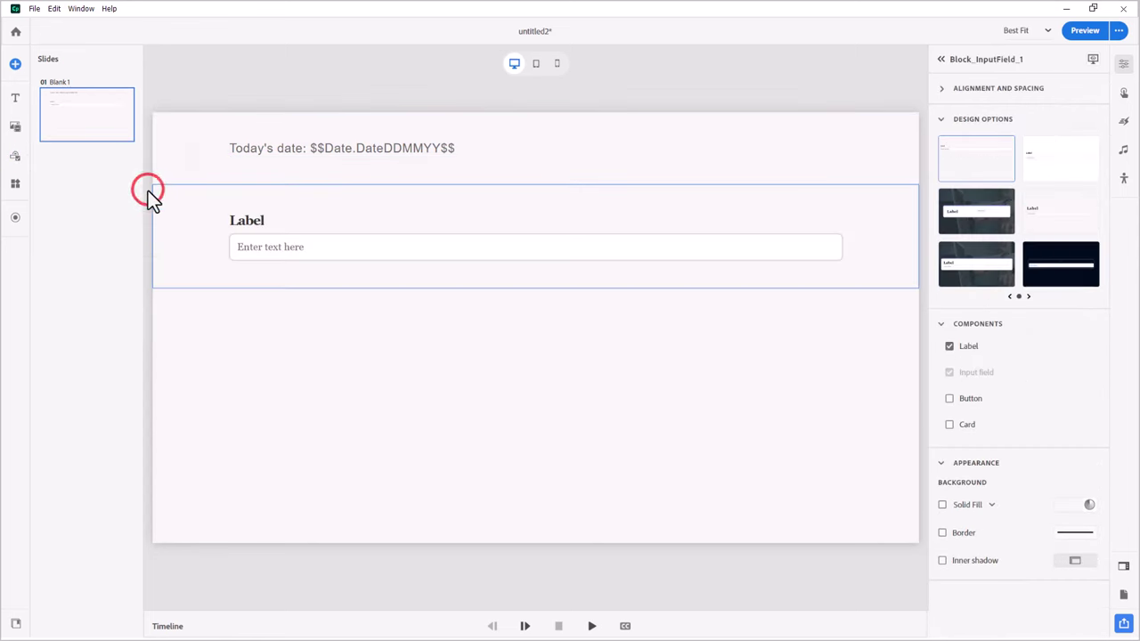
double_click(256, 223)
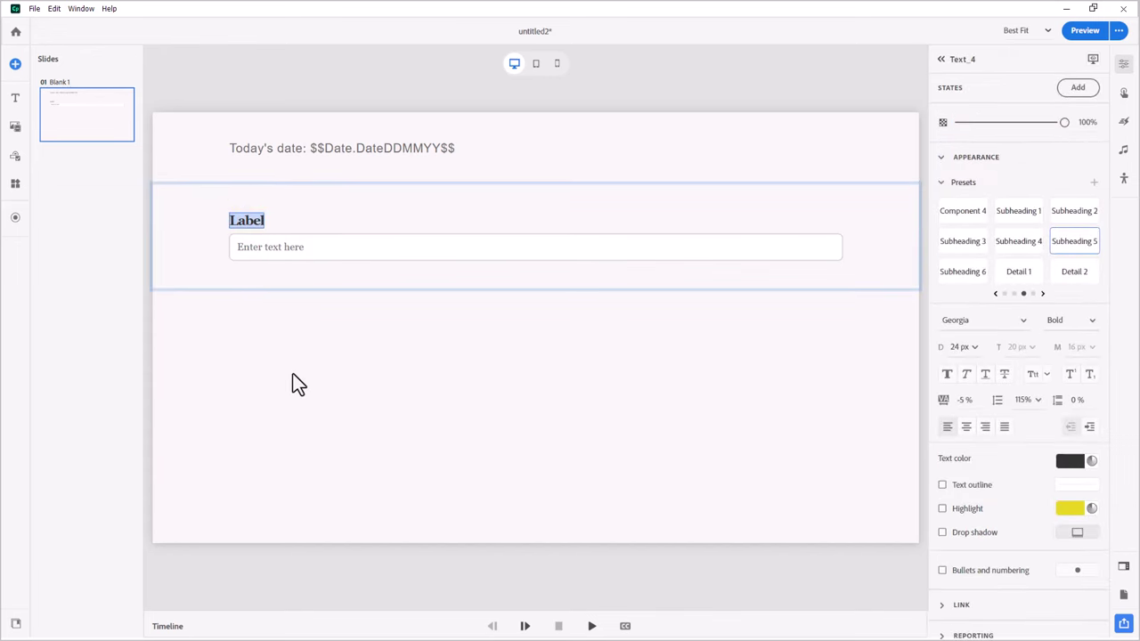
text(Type in your first name in the field provided)
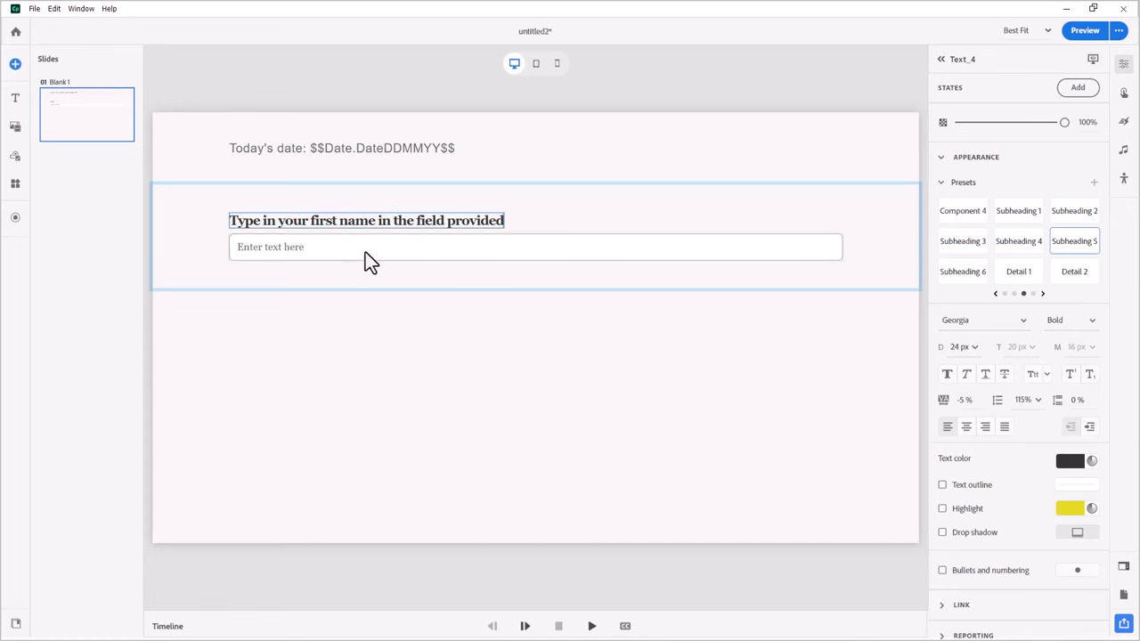
click(365, 252)
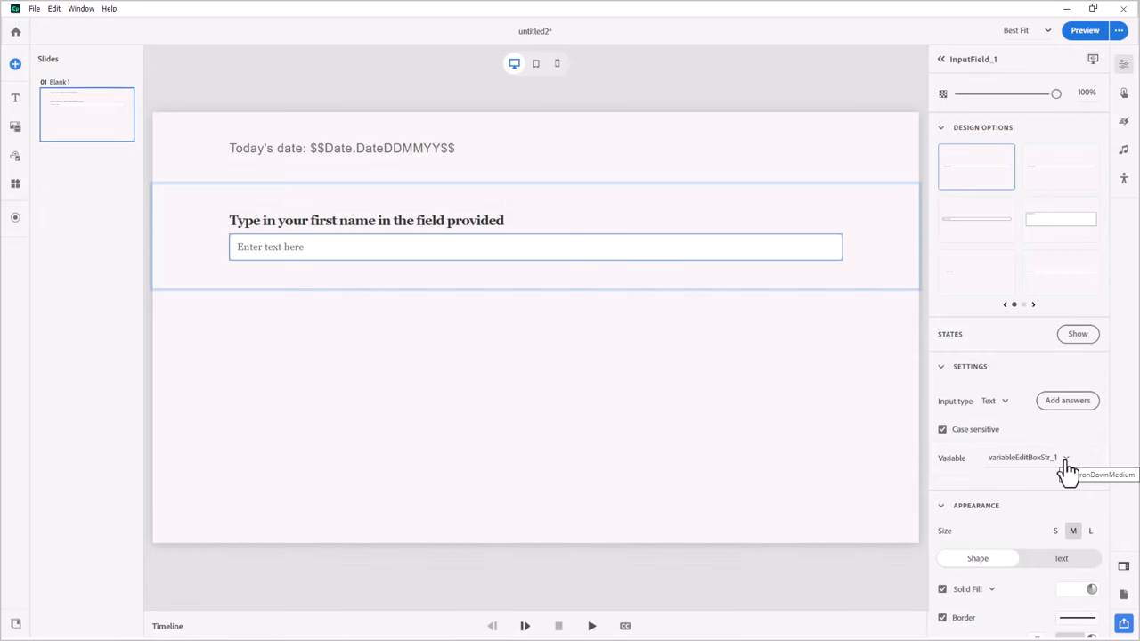
Link the input field to LMS.LearnerName and insert "and last" into its heading
click(1066, 459)
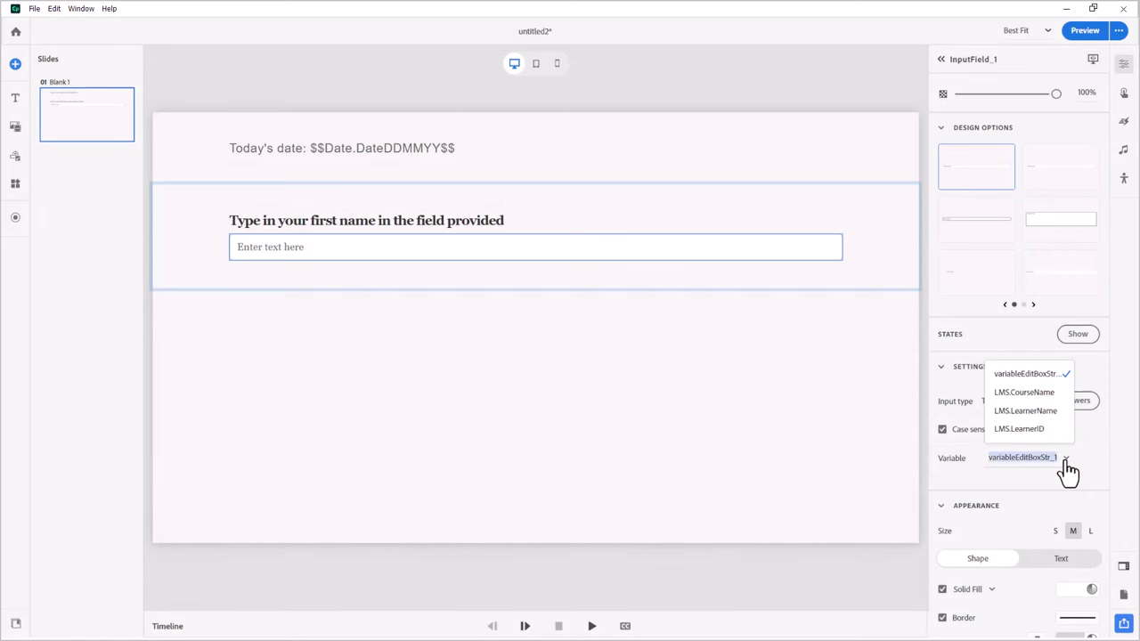
click(1034, 412)
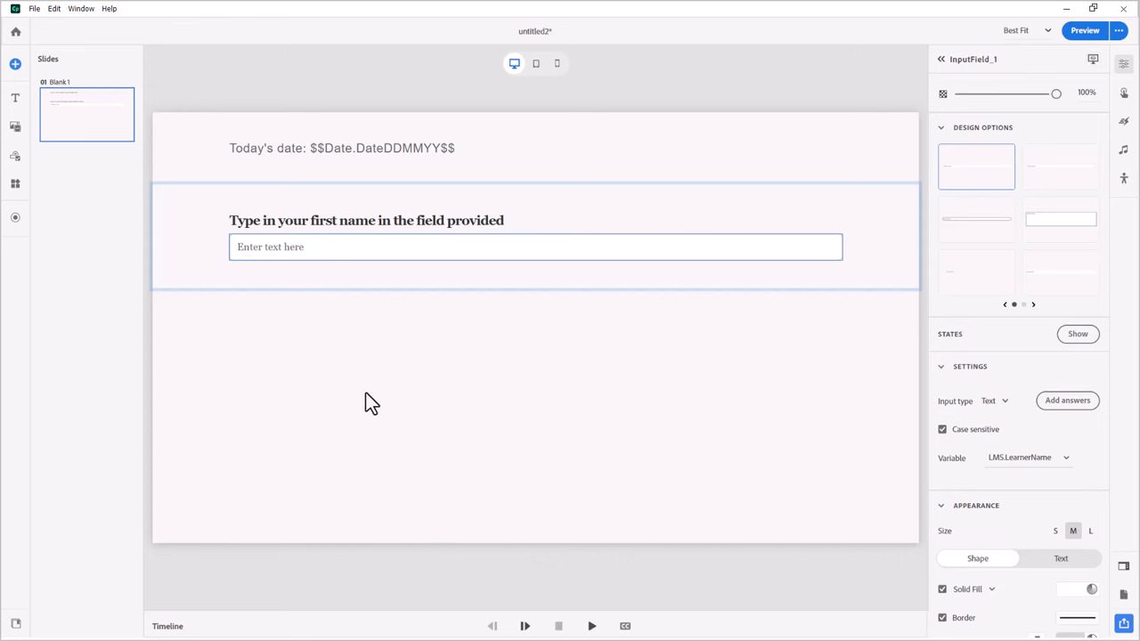
click(338, 222)
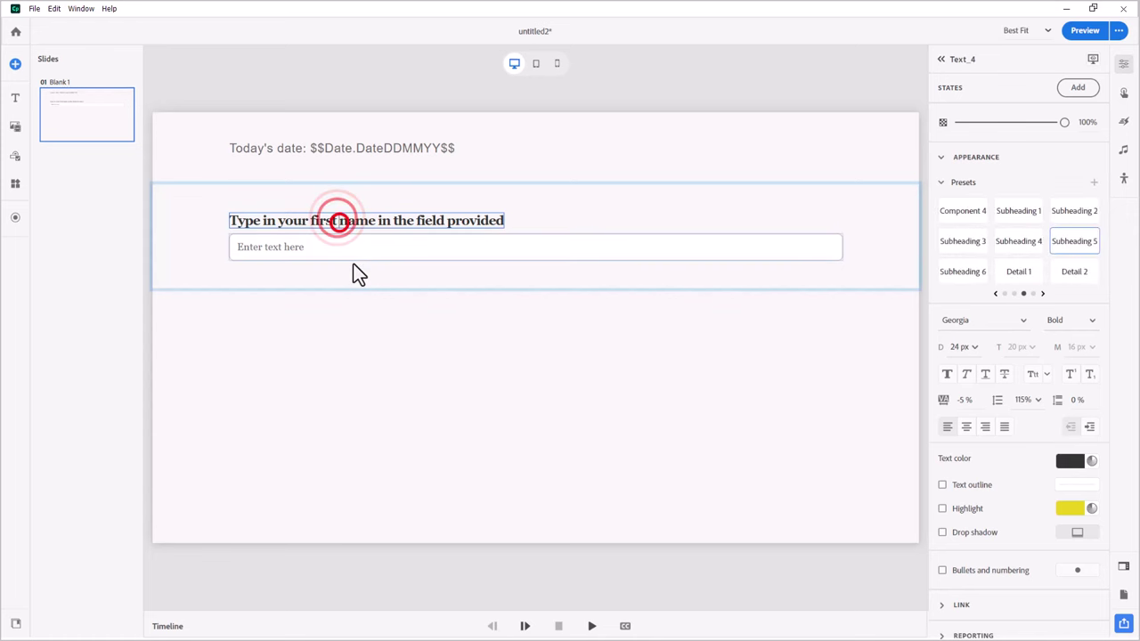
text(and )
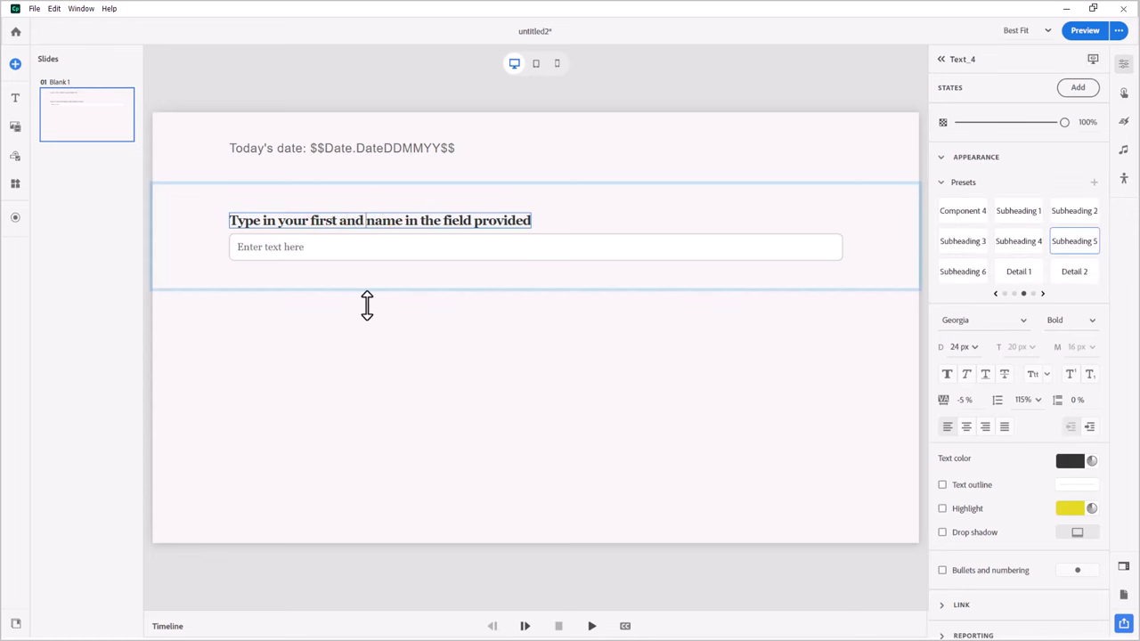
text(last)
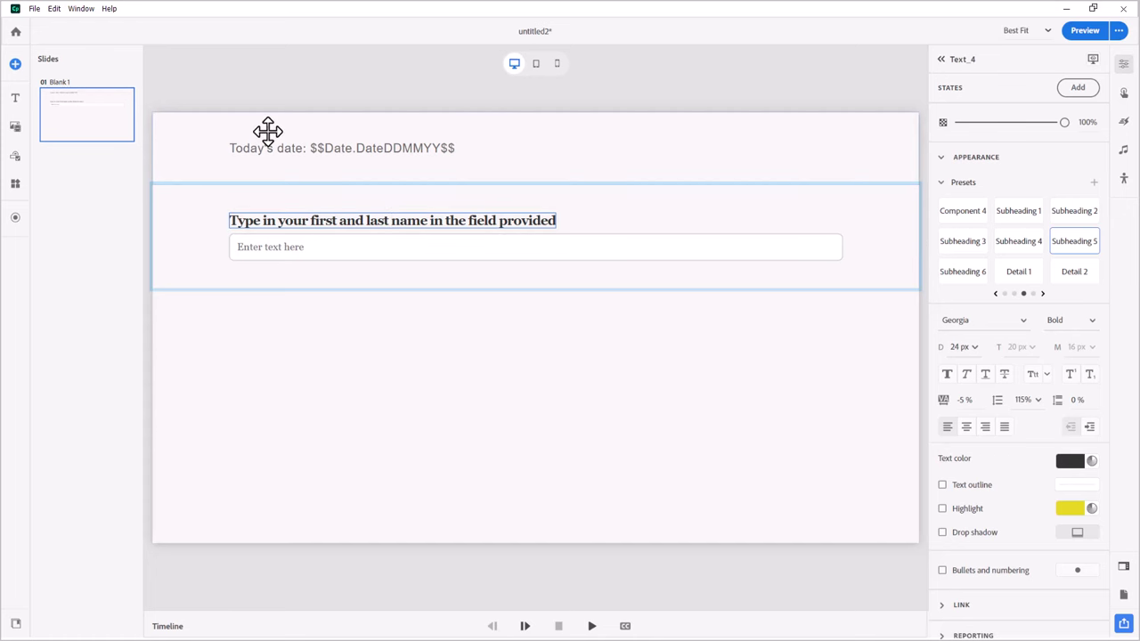
click(344, 243)
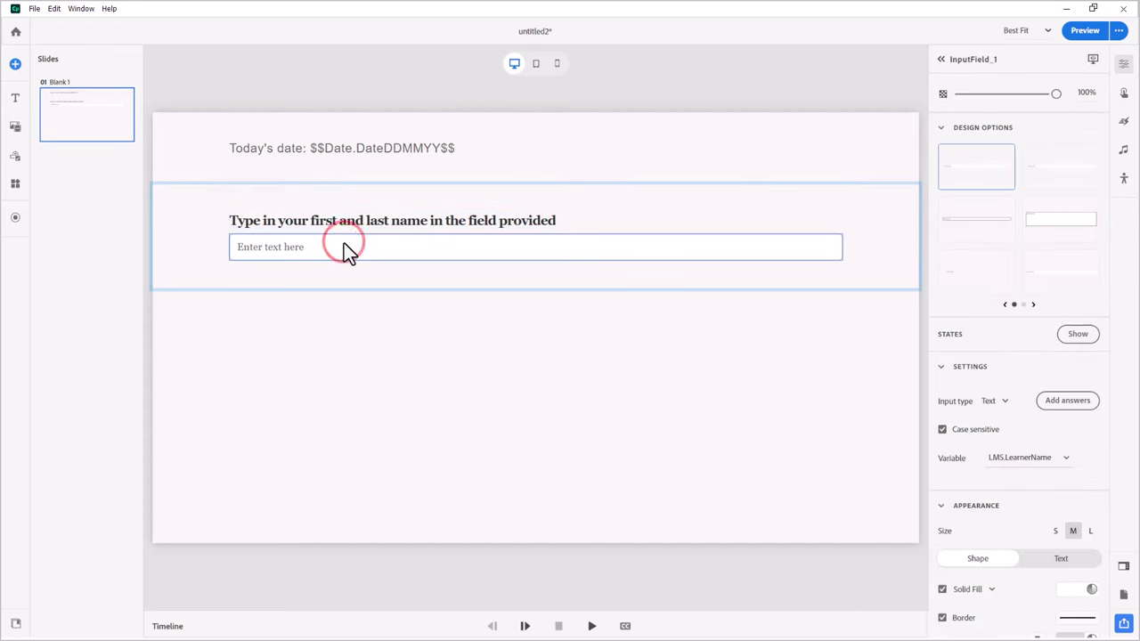
click(74, 126)
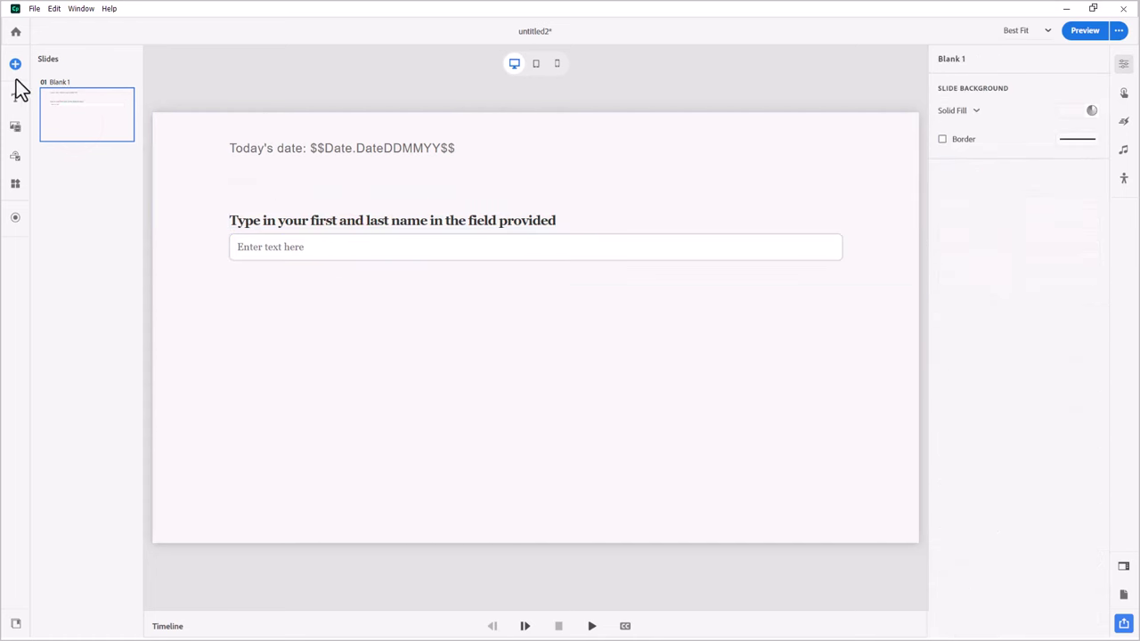
Add a blank second slide with a Paragraph block titled "Welcome"
click(15, 65)
click(72, 118)
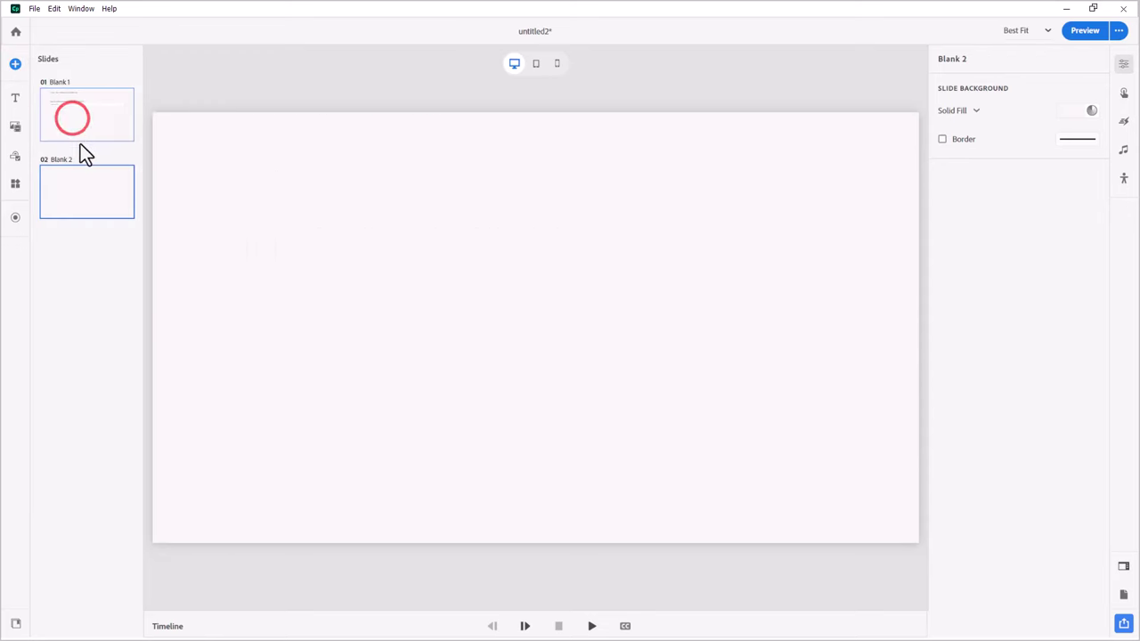
click(16, 98)
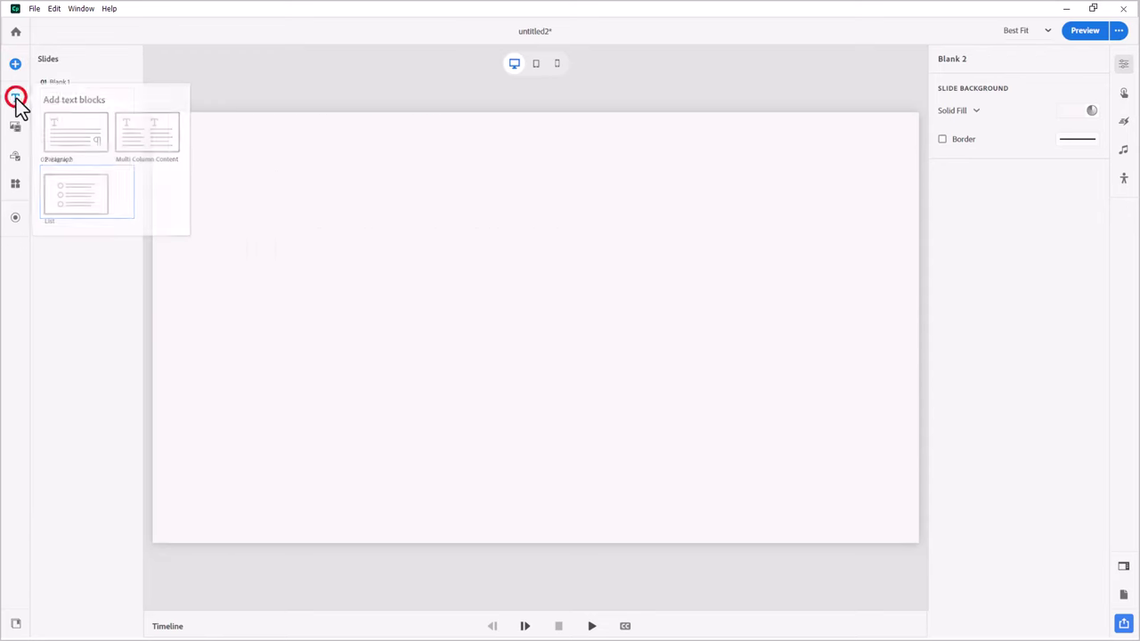
click(93, 141)
double_click(248, 170)
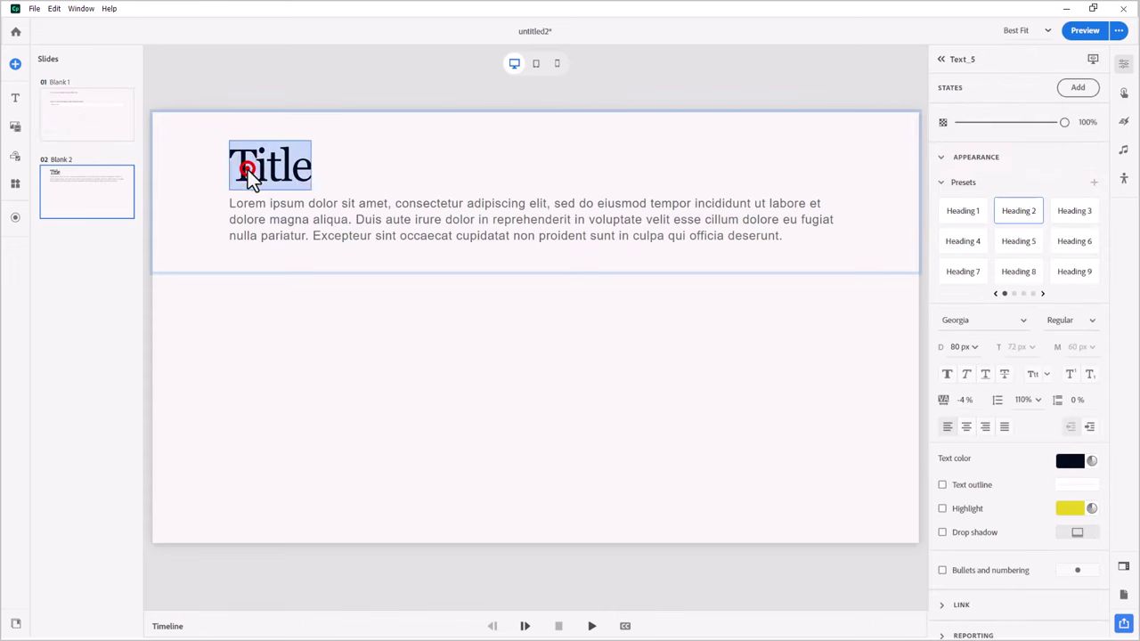
text(Welcome)
Write "Welcome to the course, $$LMS.LearnerName$$. We hope you enjoy this module." and preview the course
double_click(312, 213)
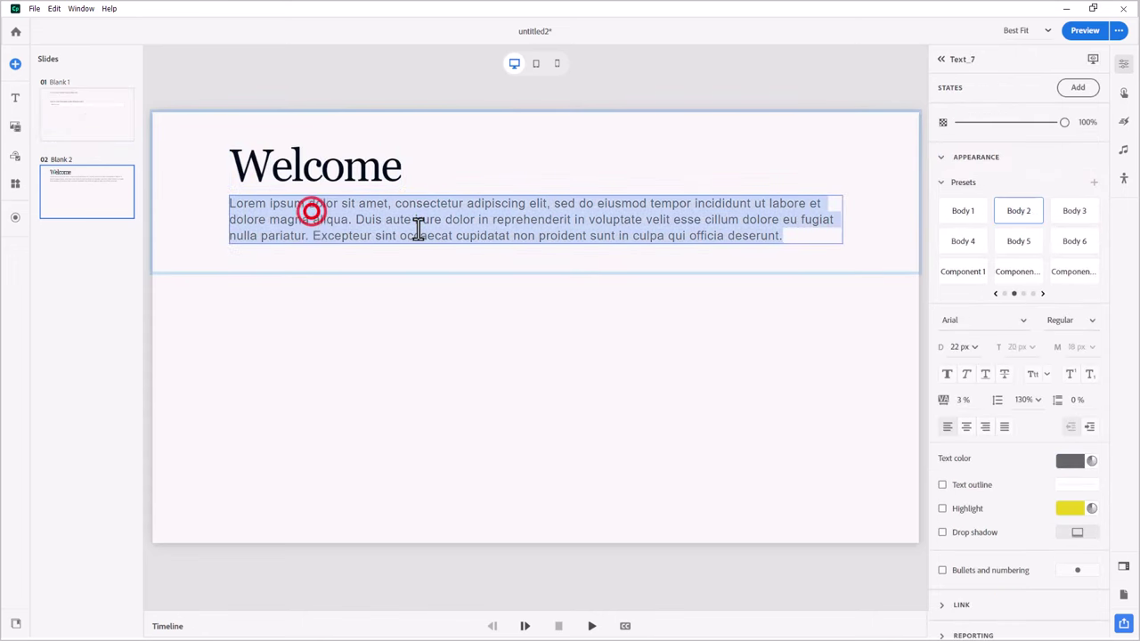
text(Welcome to the course, )
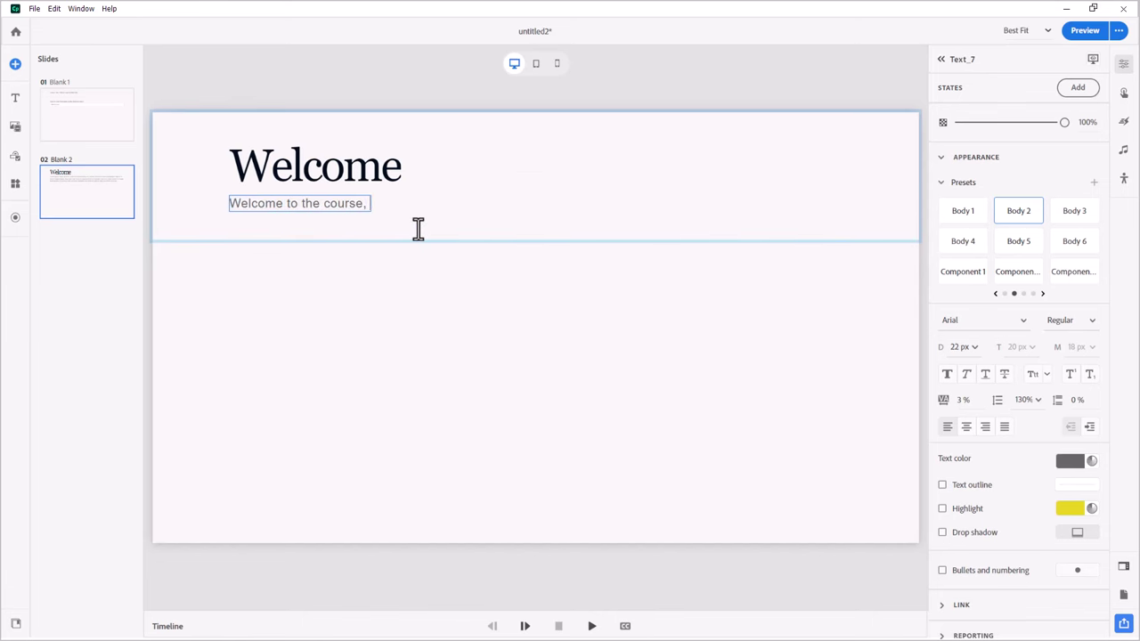
text($$)
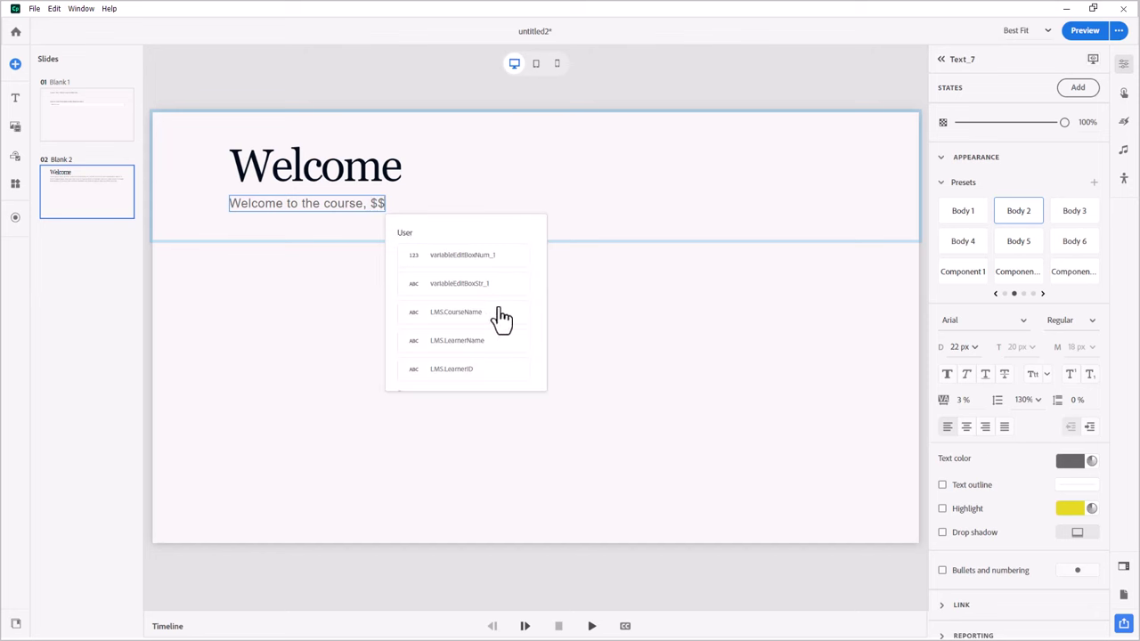
click(437, 347)
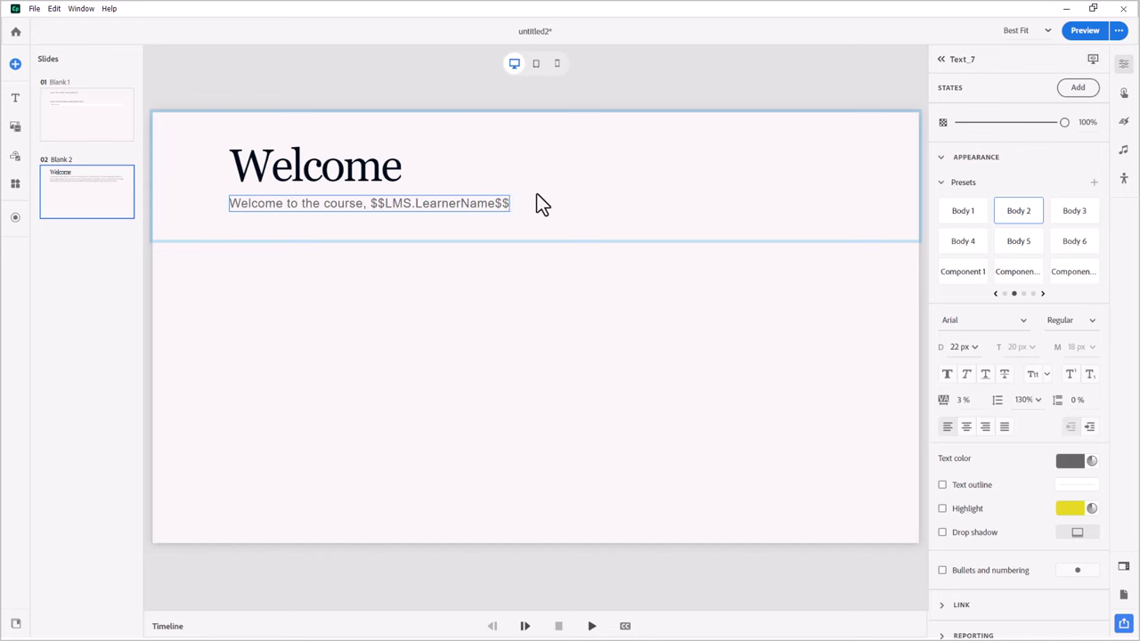
text(.)
text( We hope you enjoy this module.)
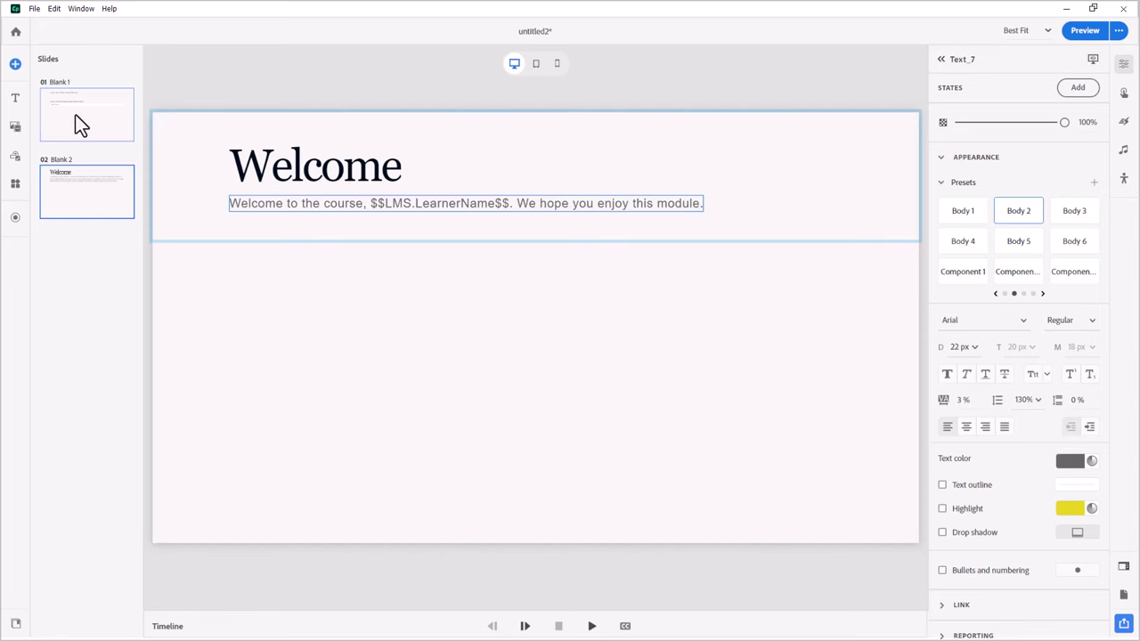
click(77, 117)
click(1086, 32)
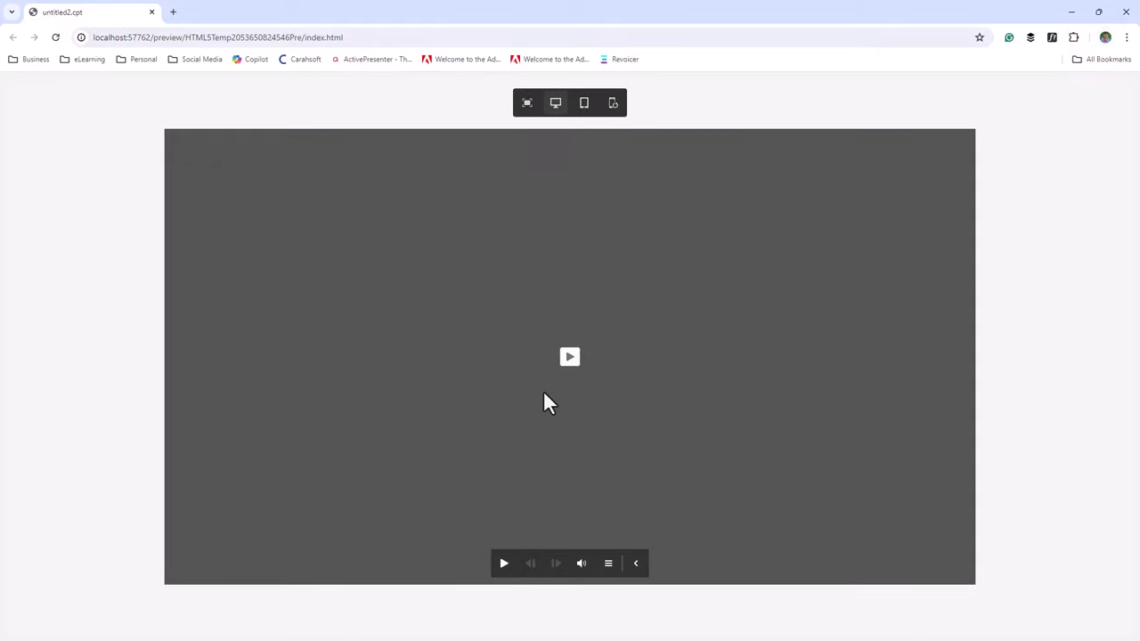
click(570, 356)
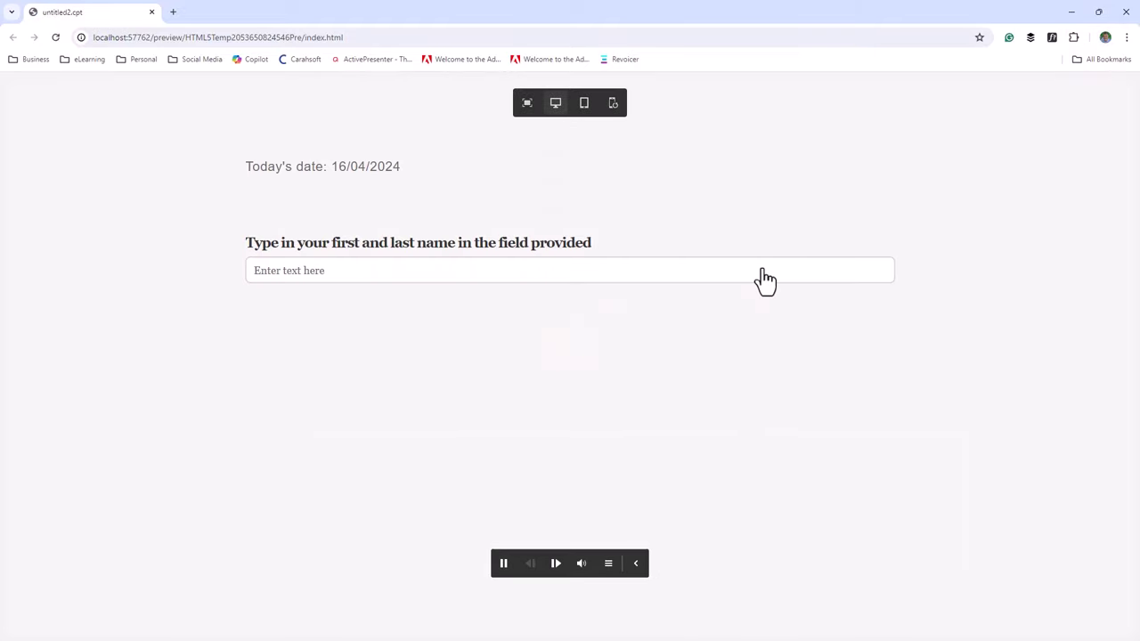
click(350, 270)
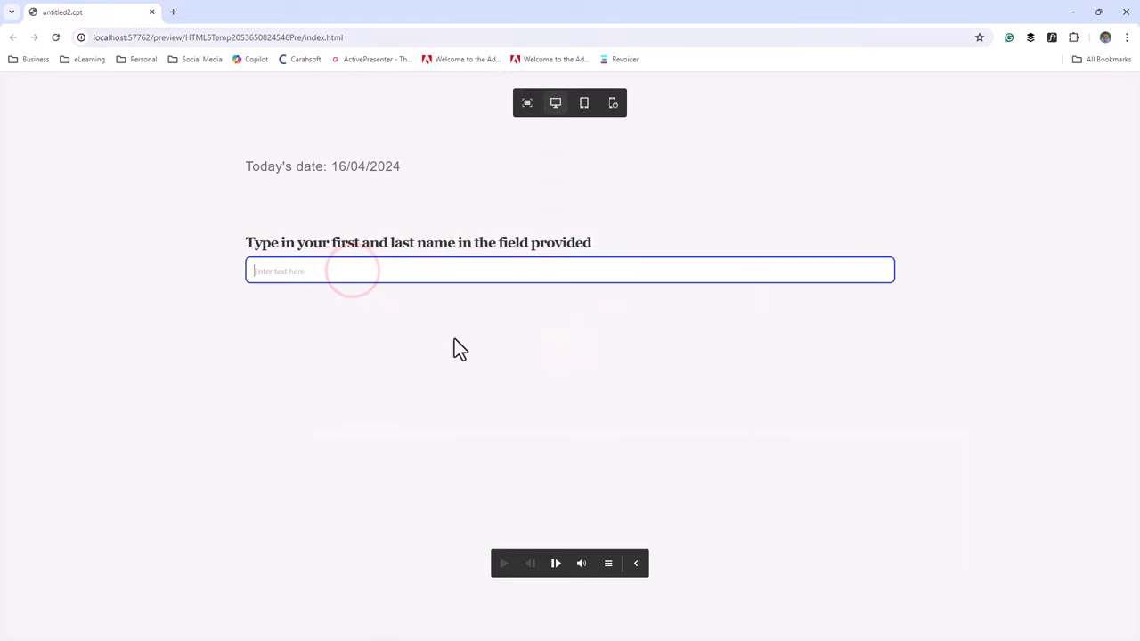
text(Paul Wilson)
click(555, 562)
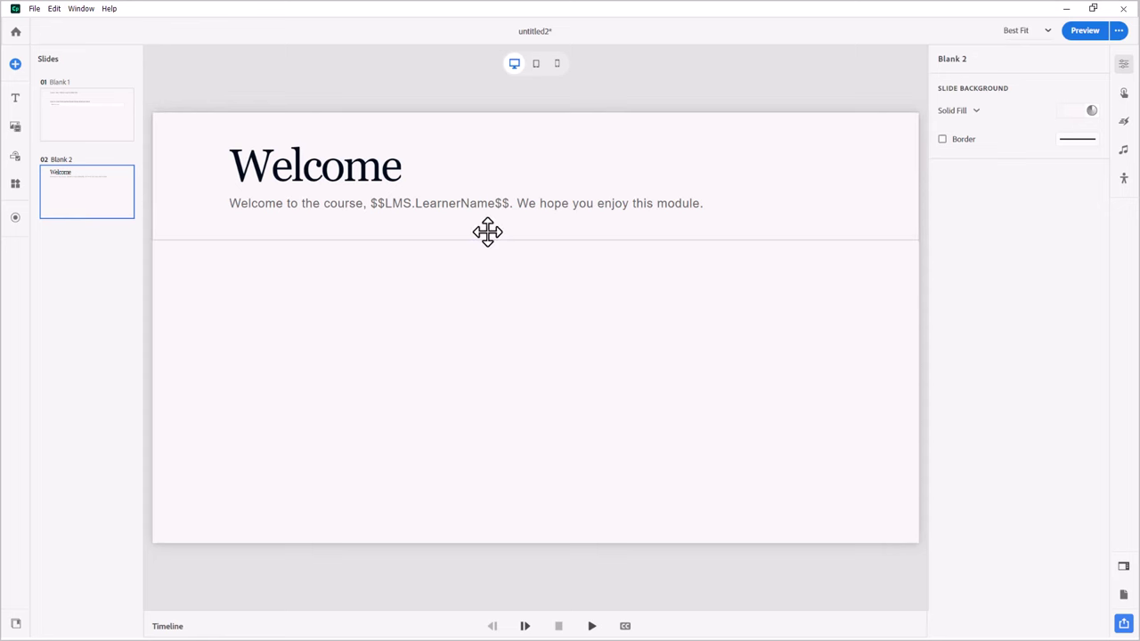
Append a new line "Closed Captions are set to be $$Project.ClosedCaptions$$." to the welcome text
click(703, 208)
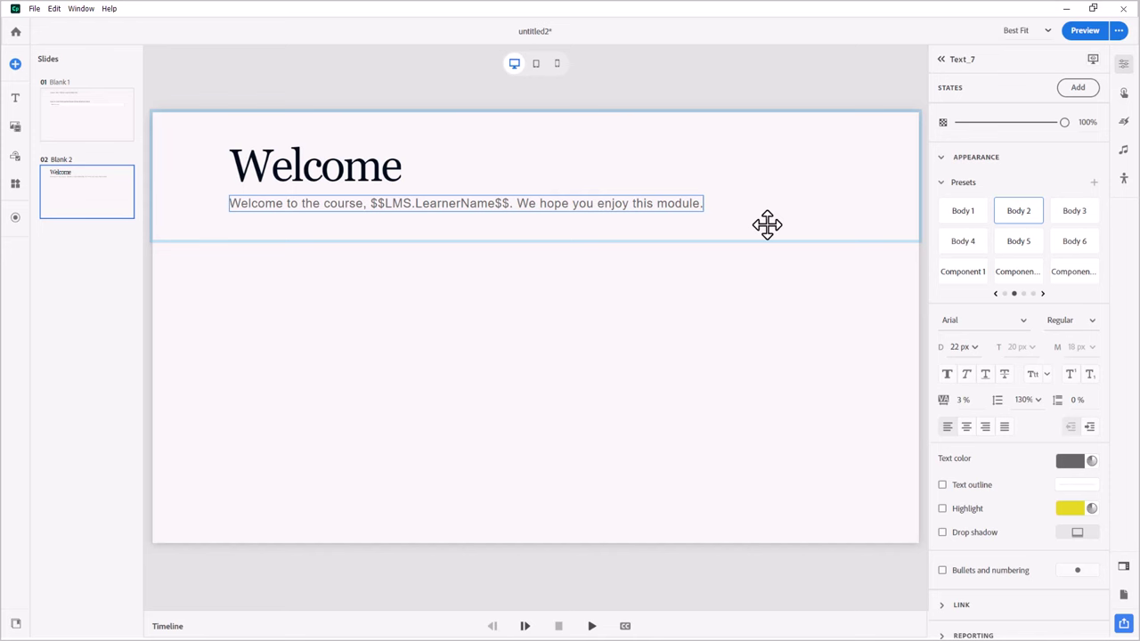
key(Return)
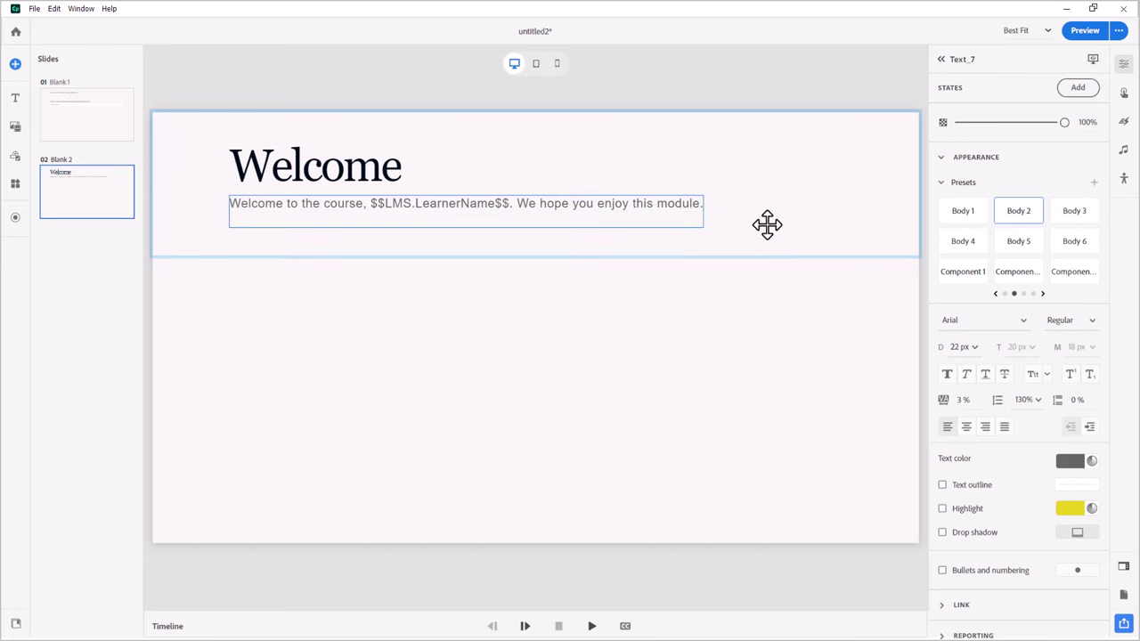
text(Closed Captions are)
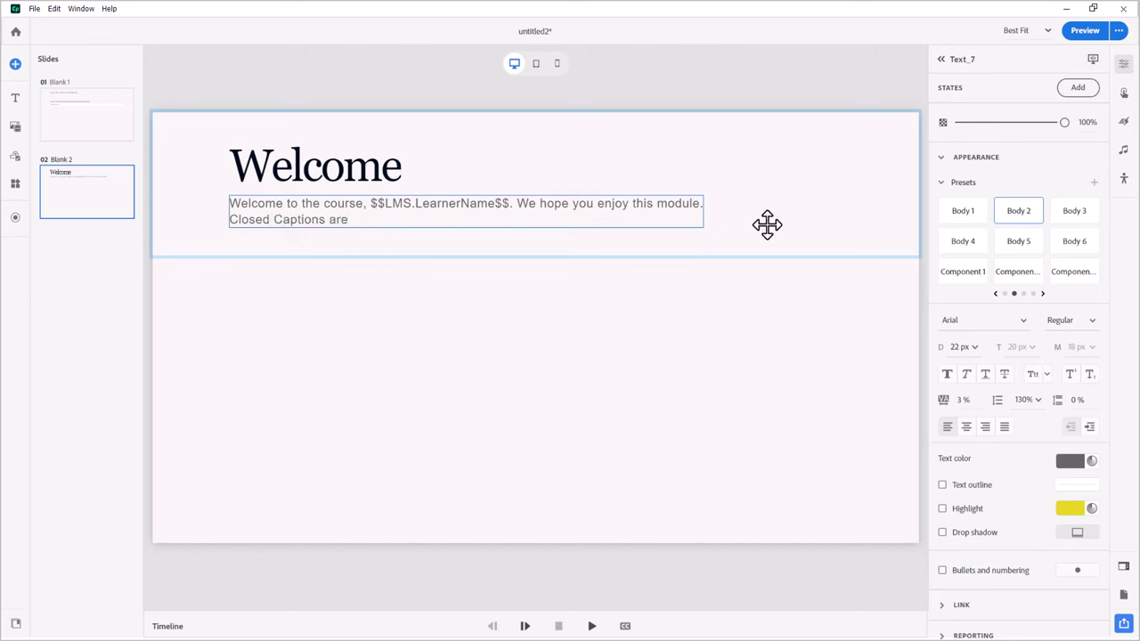
text( set to be )
text($$)
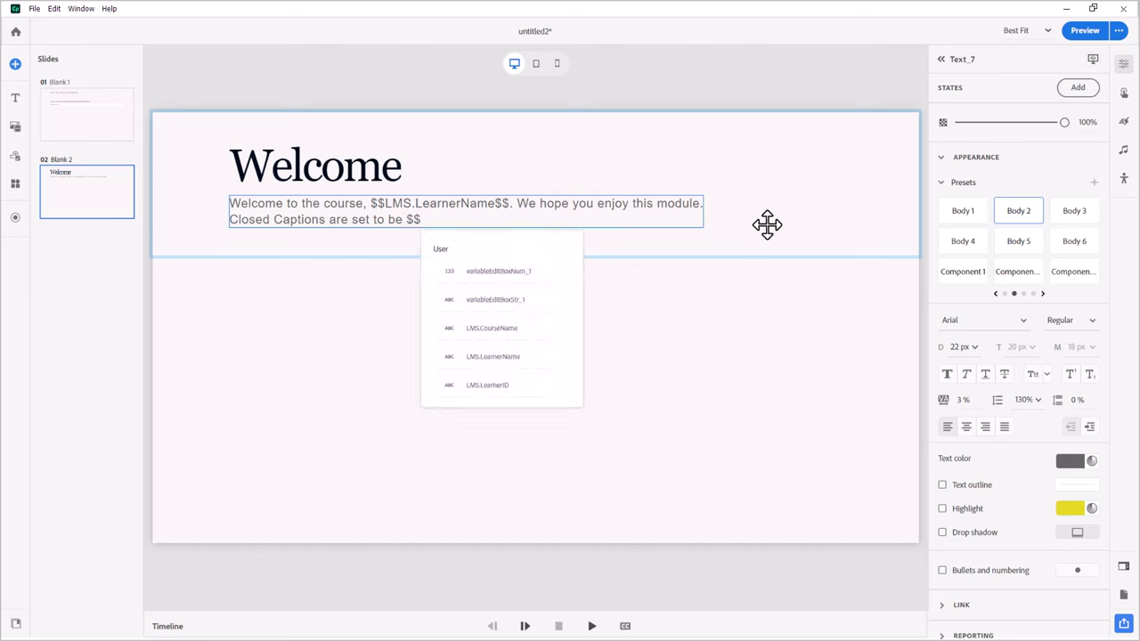
scroll(518, 338, down, 1)
scroll(520, 338, down, 1)
scroll(520, 338, down, 1)
scroll(521, 336, down, 1)
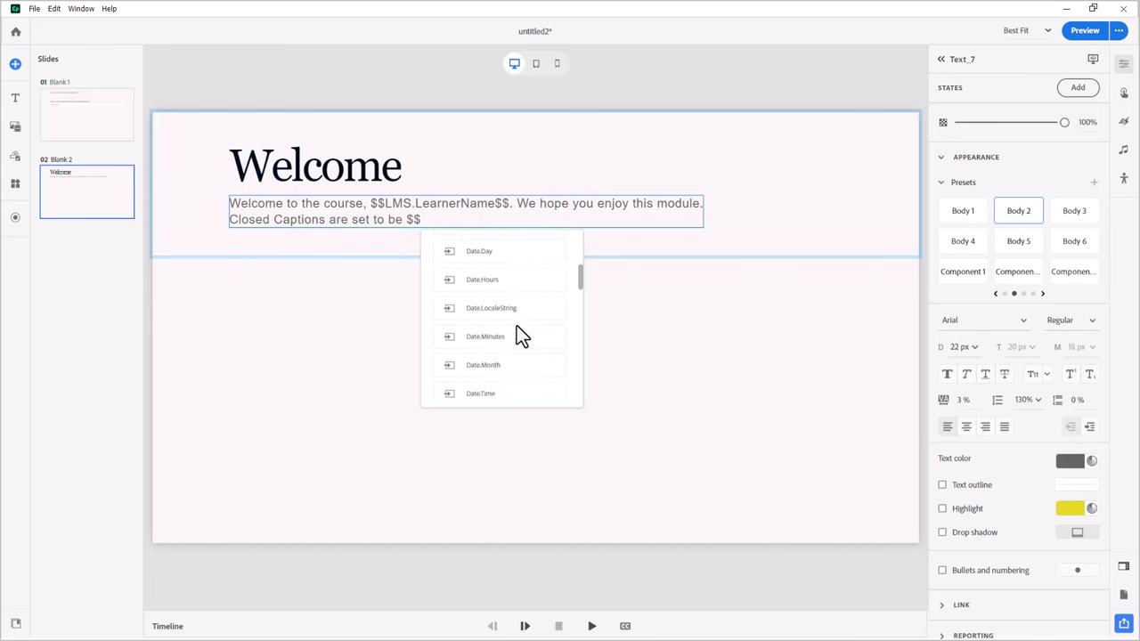
scroll(518, 334, down, 1)
scroll(516, 333, down, 2)
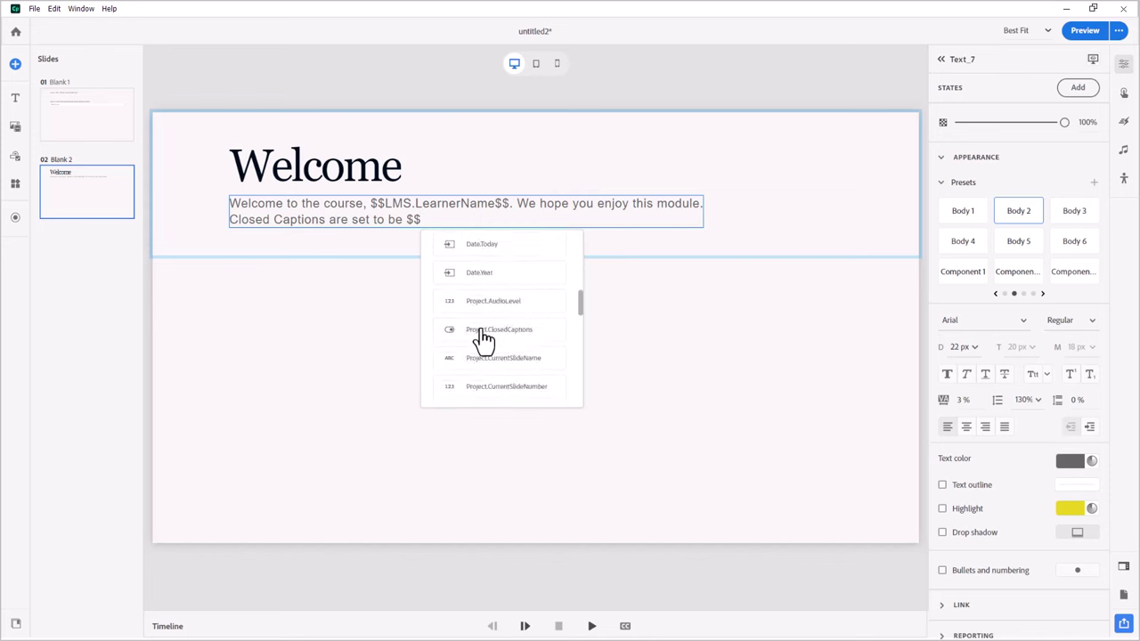
click(484, 336)
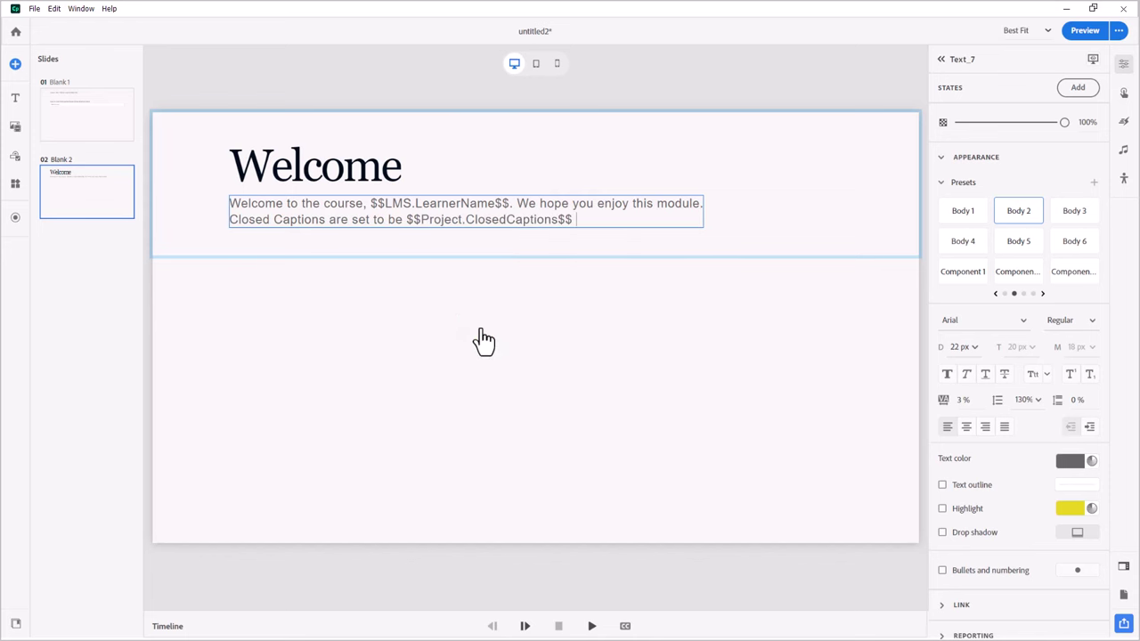
text(.)
click(547, 336)
Add a button to the Welcome slide labelled 'Closed Captions Toggle'
click(15, 158)
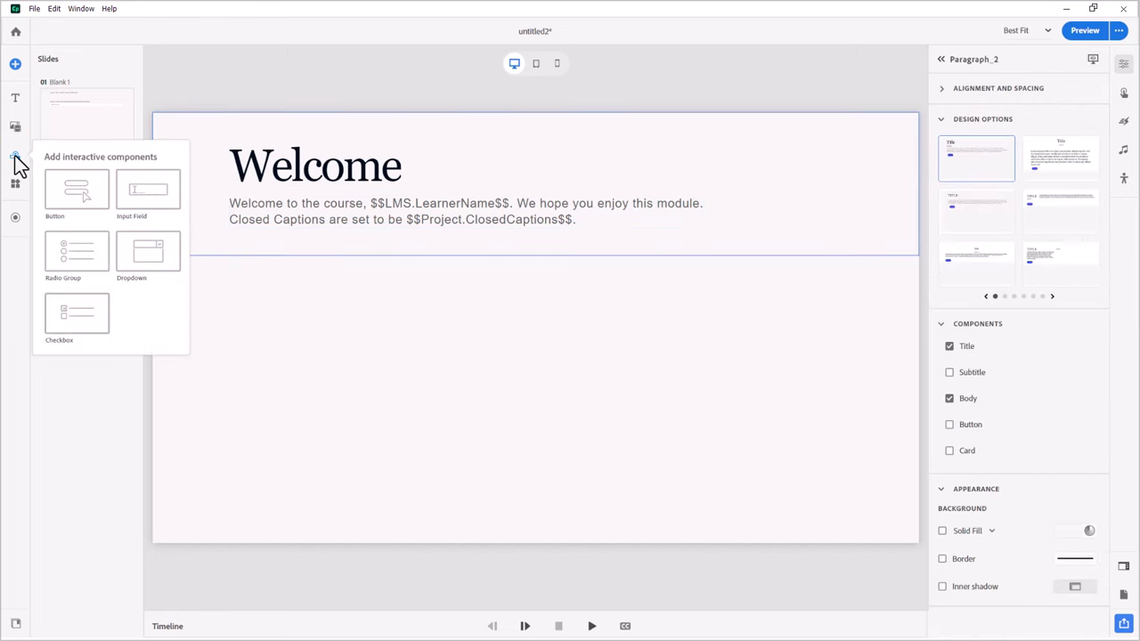
click(84, 190)
click(275, 281)
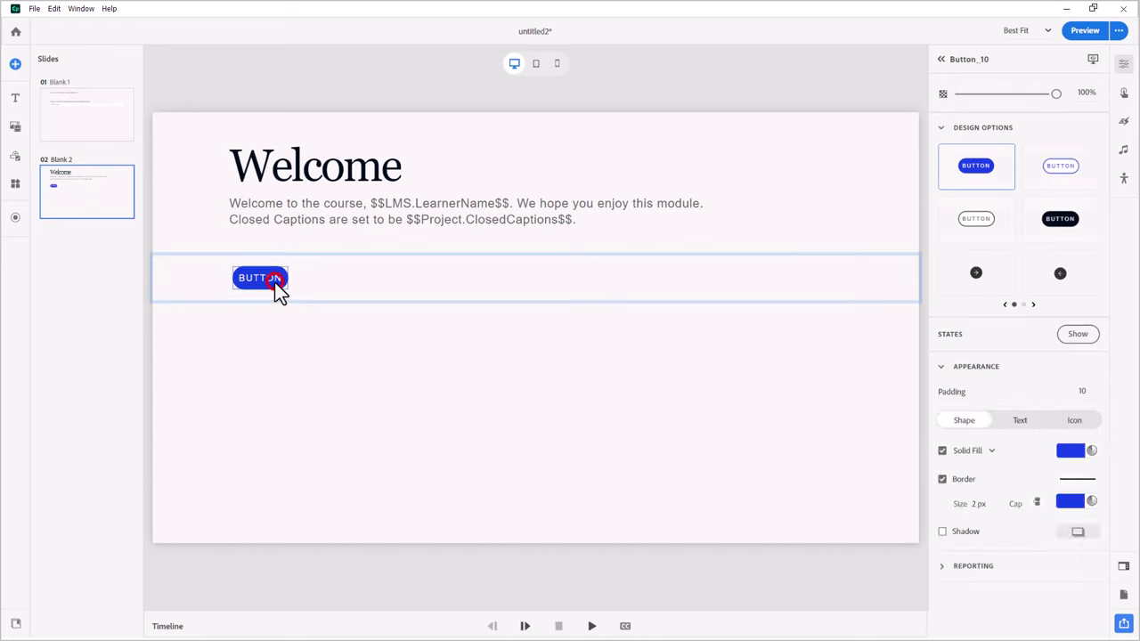
text(Closed Captions Toggle)
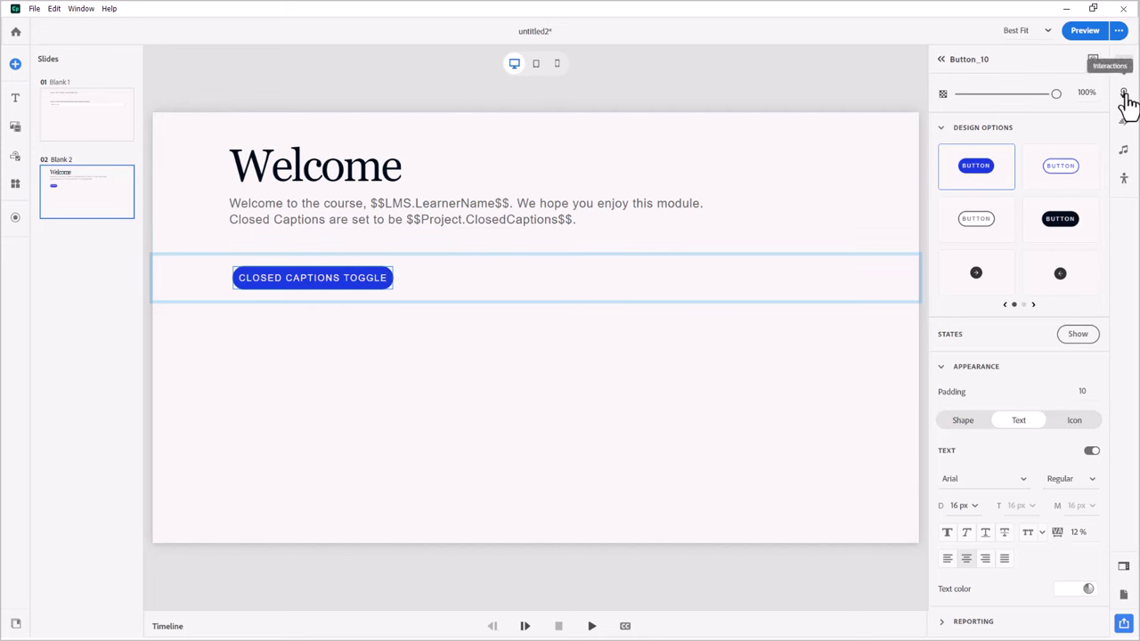
Make the button's click toggle the system variable Project.ClosedCaptions
click(1124, 93)
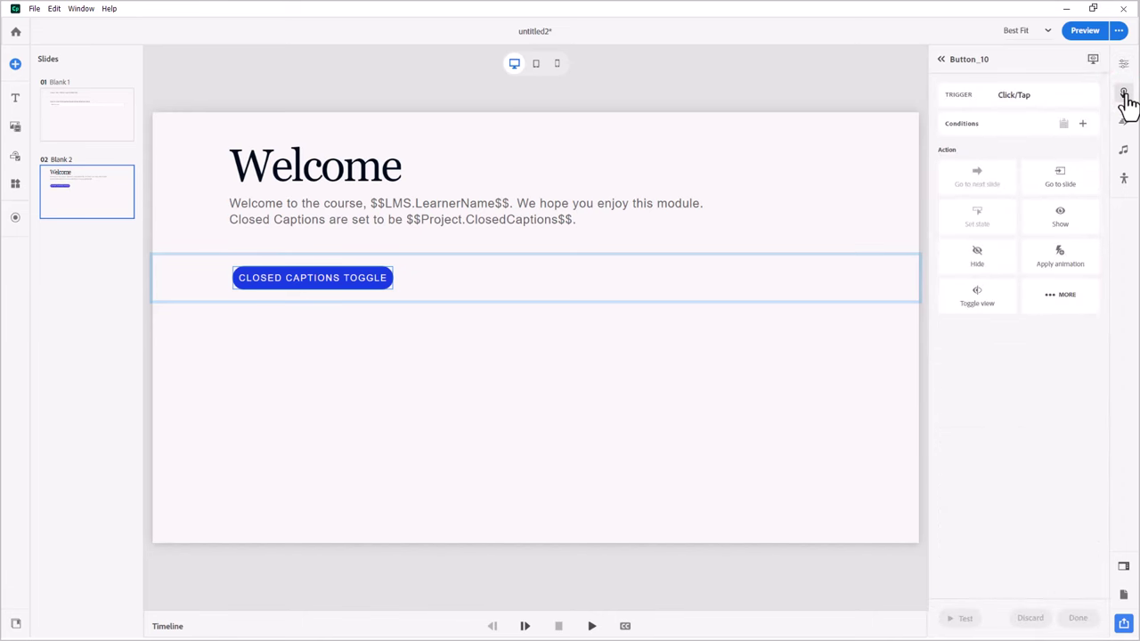
click(1054, 302)
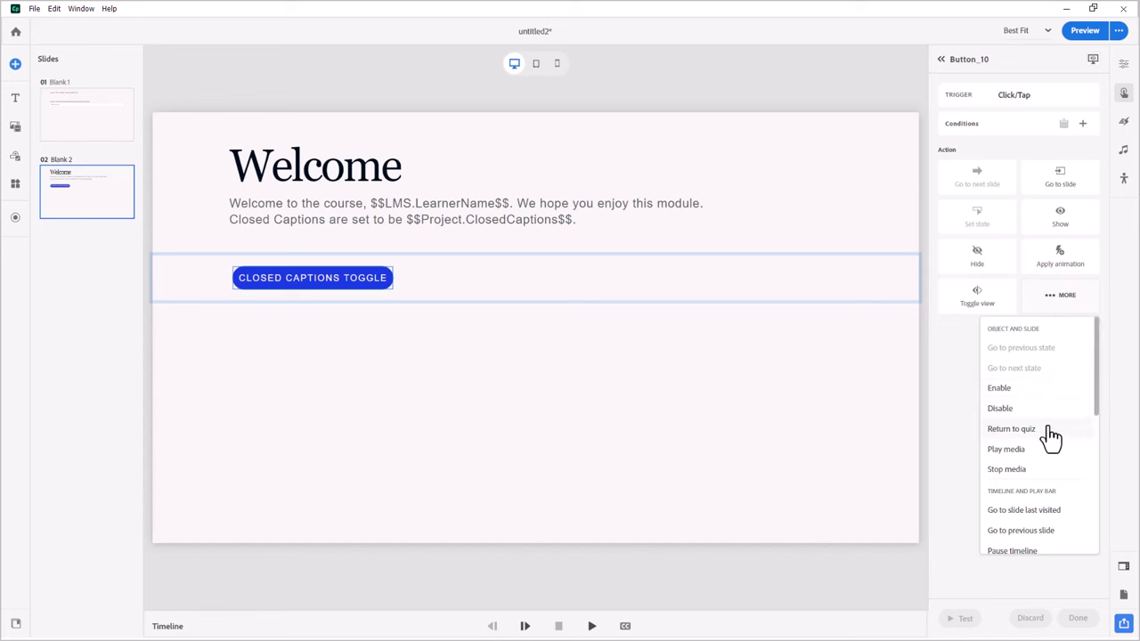
scroll(1052, 436, down, 5)
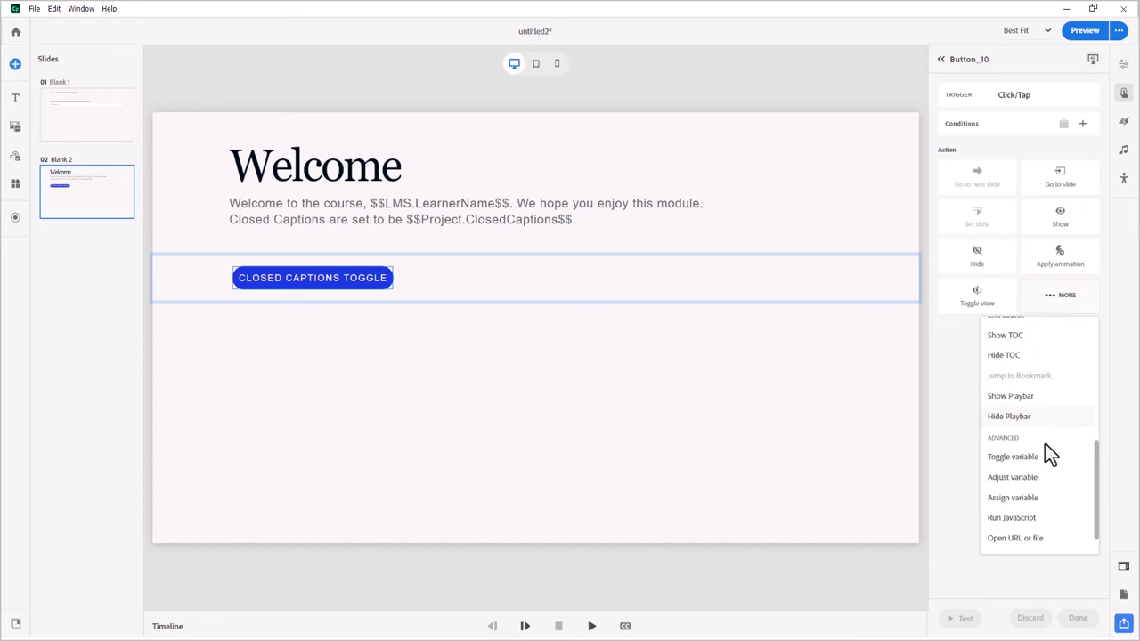
click(1017, 457)
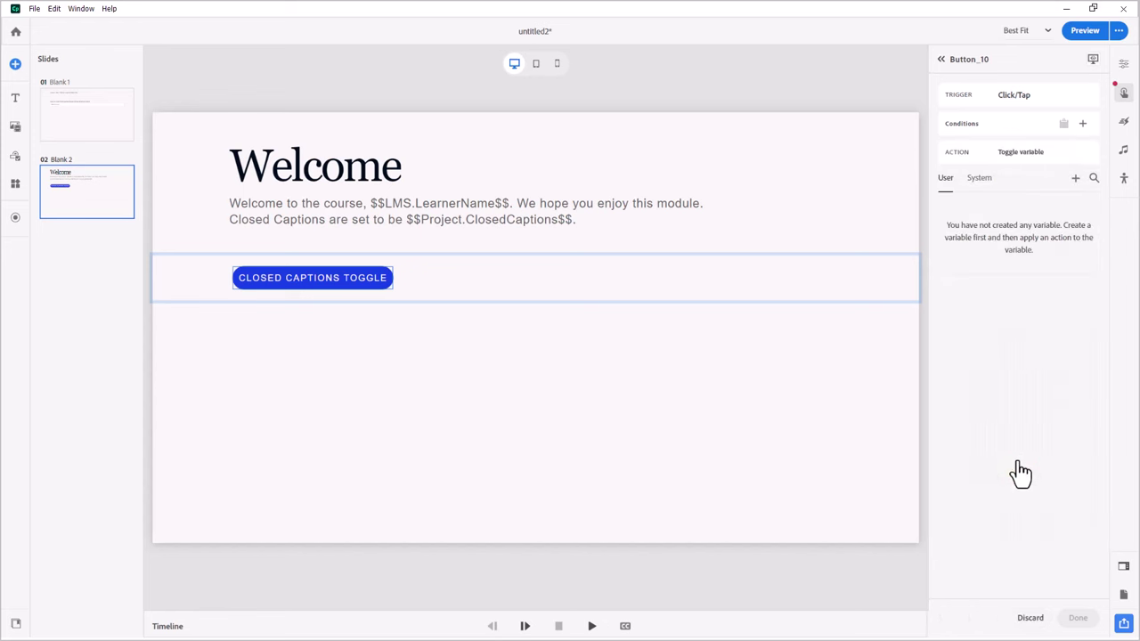
click(981, 184)
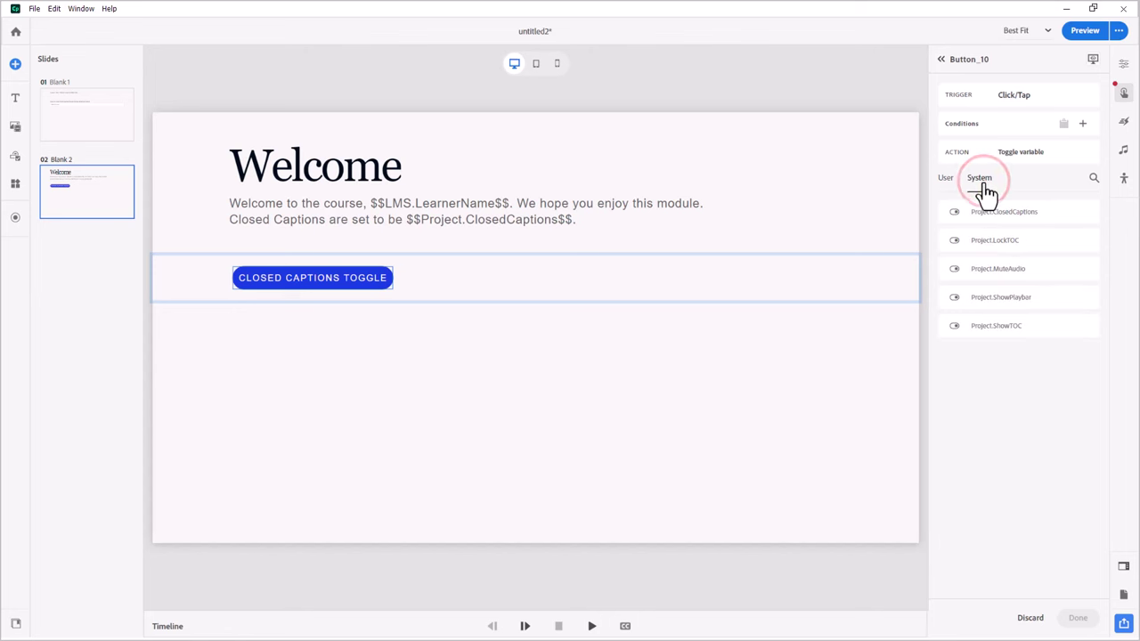
click(974, 213)
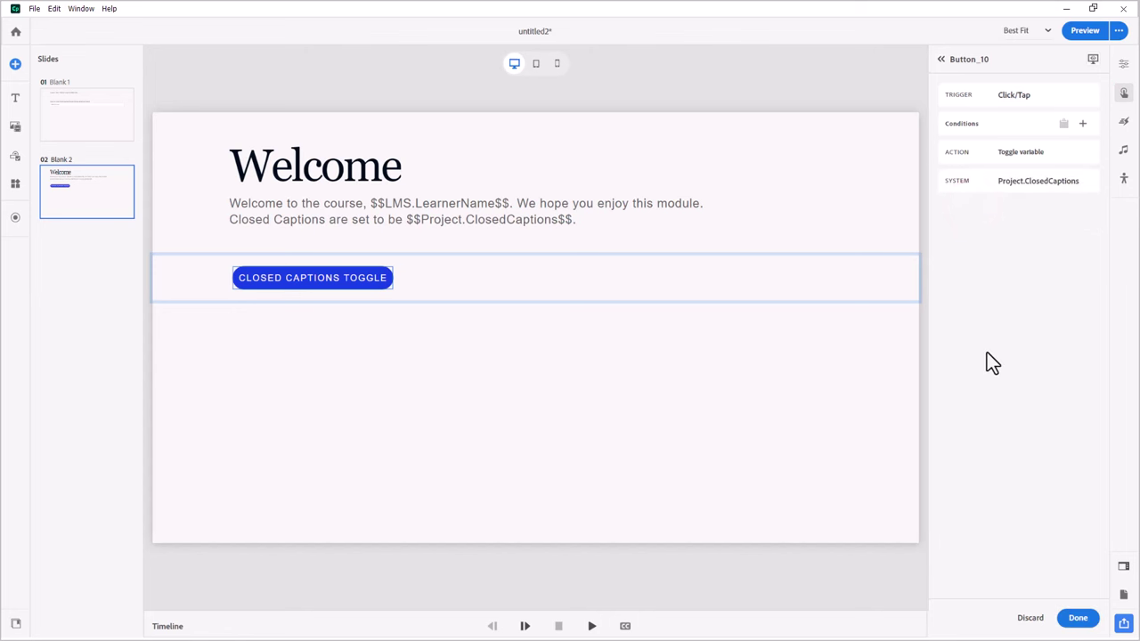
click(1080, 619)
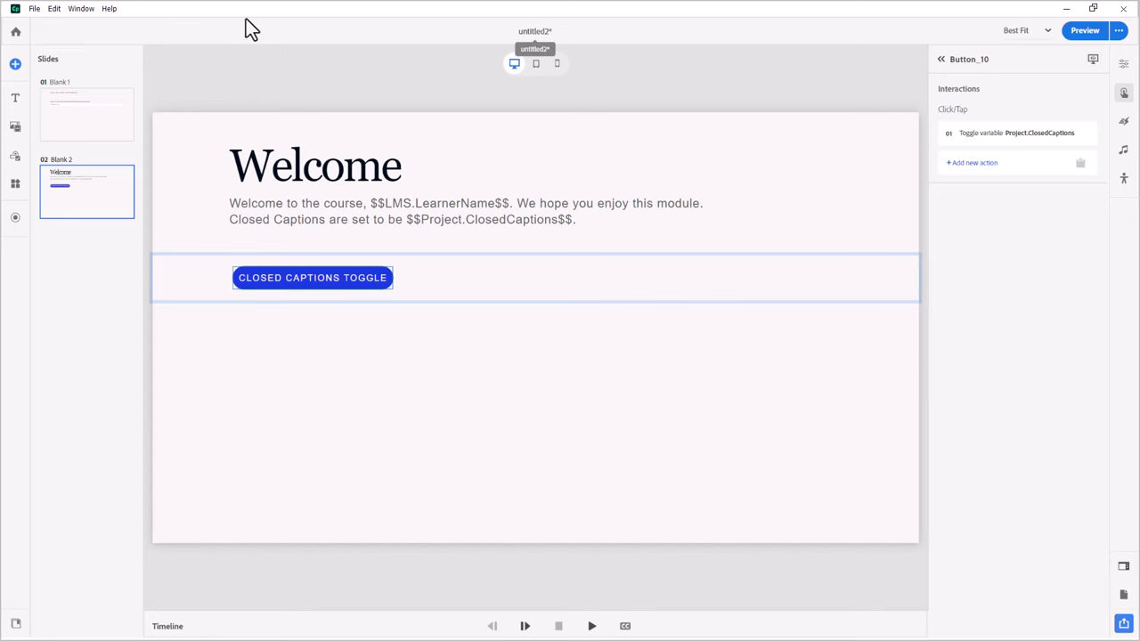
click(81, 93)
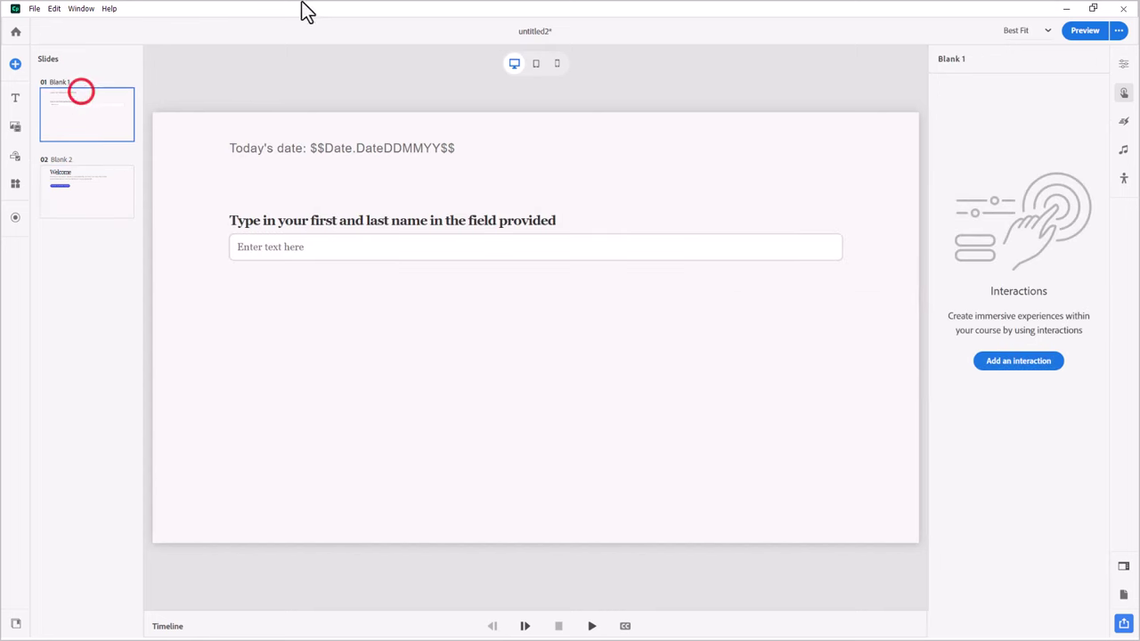
Preview the course, enter the name 'Paul Wilson', and advance to the Welcome slide
click(1084, 32)
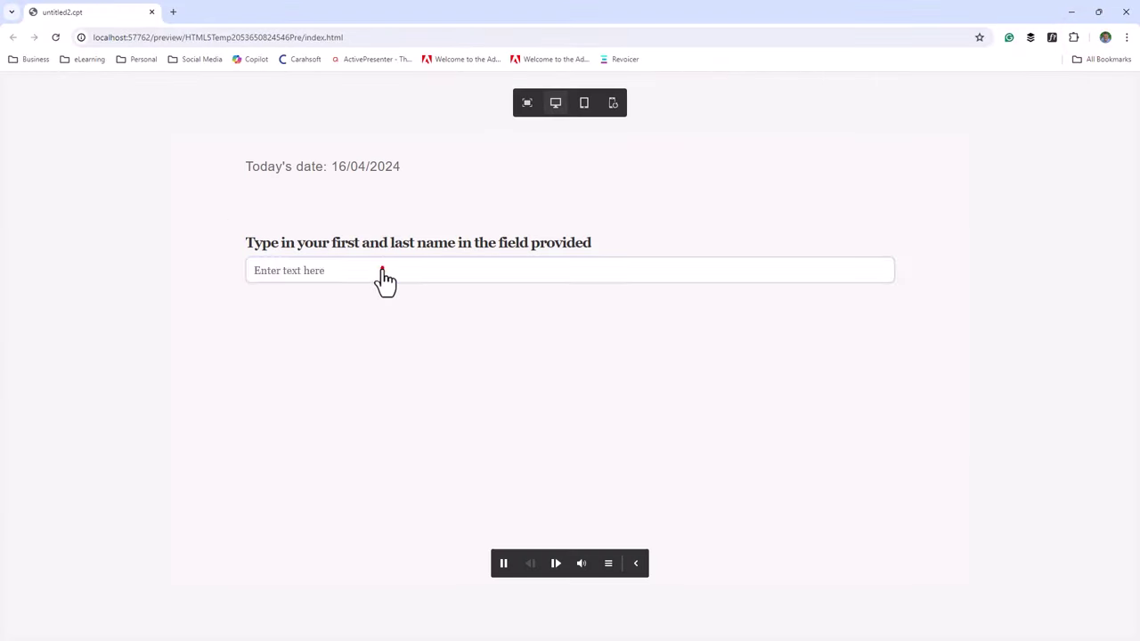
click(383, 272)
text(Paul )
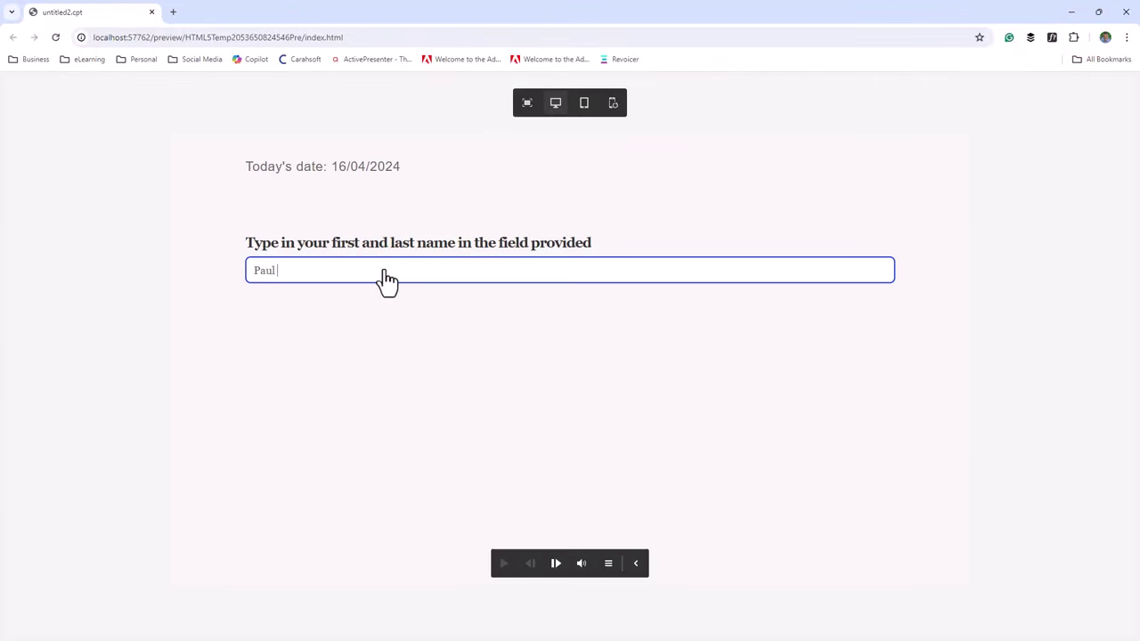
text(Wilson)
click(556, 563)
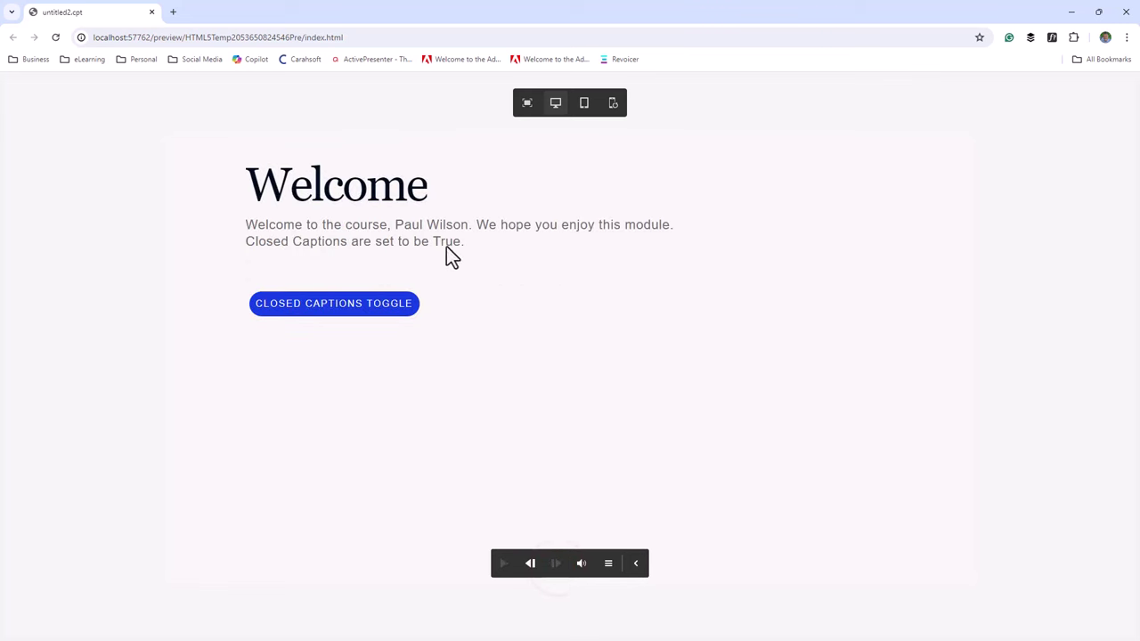
Click the Closed Captions Toggle repeatedly, flipping the captions status between True and False, ending on True
click(357, 314)
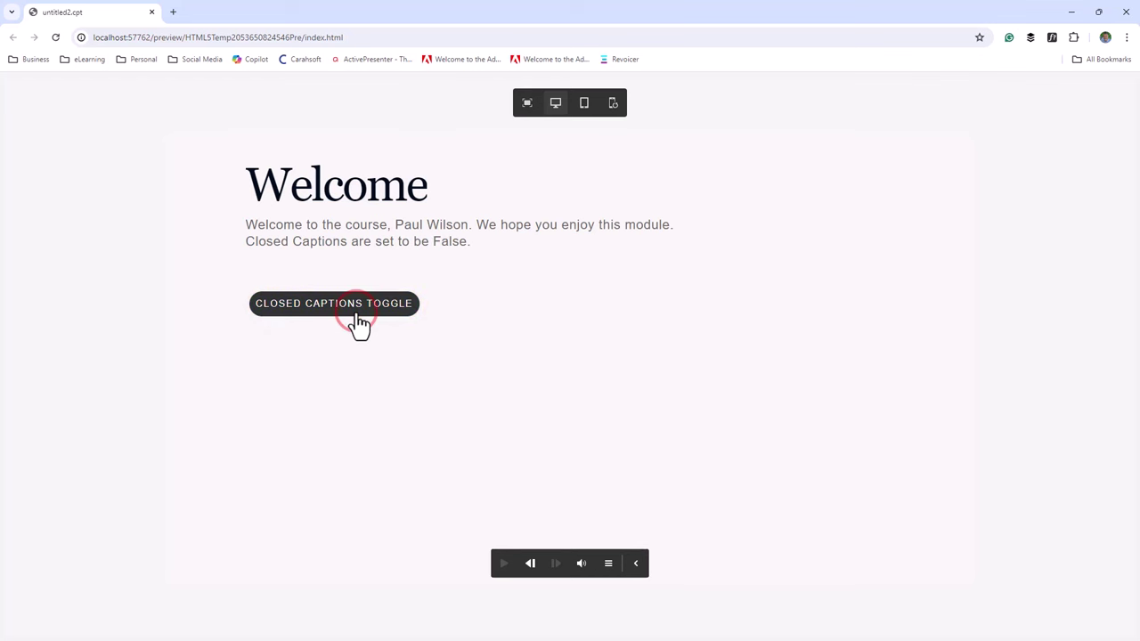
click(356, 312)
click(356, 311)
click(360, 305)
click(361, 304)
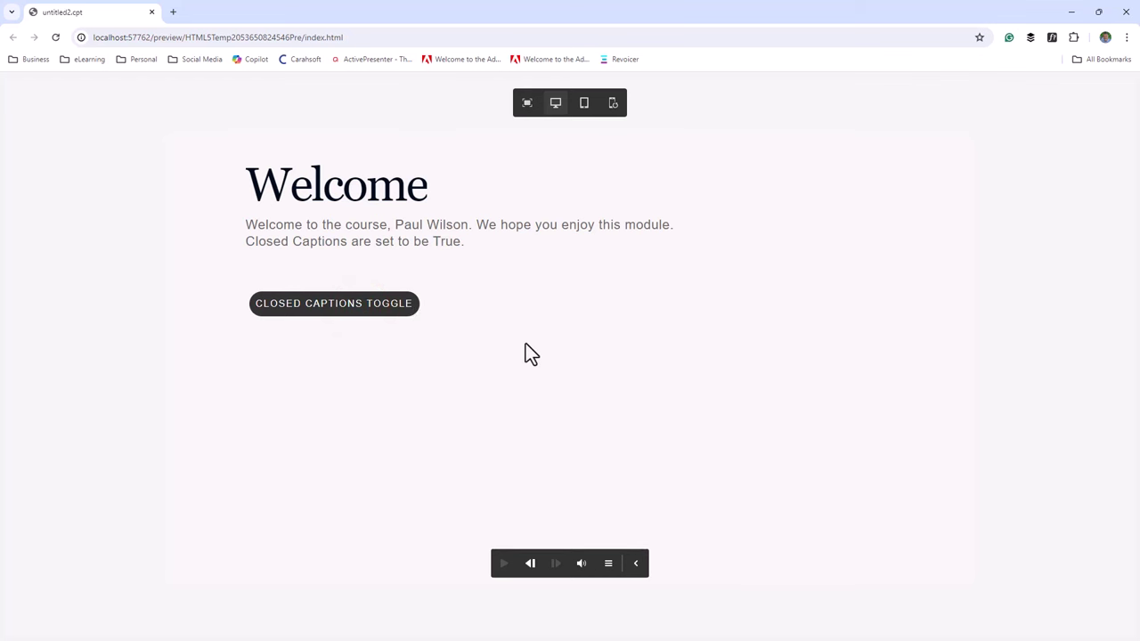